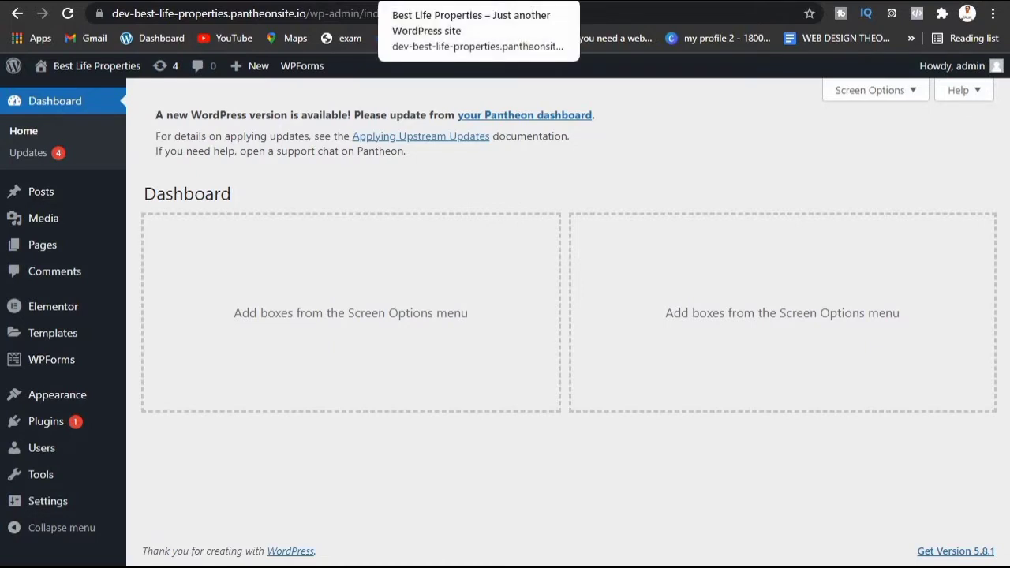
Step: View the live Best Life Properties homepage from its header down to the footer
key(ctrl+Tab)
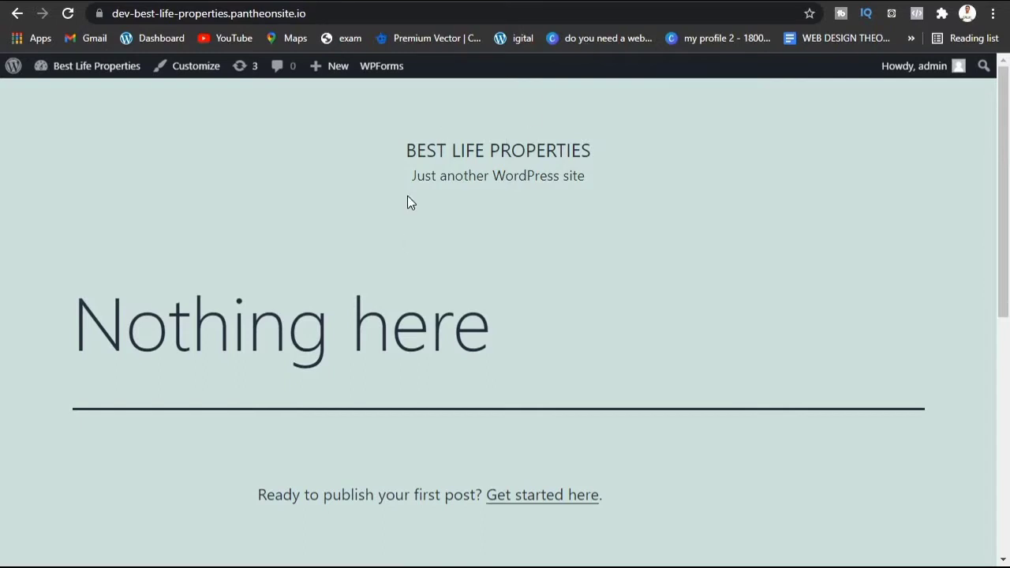
scroll(407, 203, down, 5)
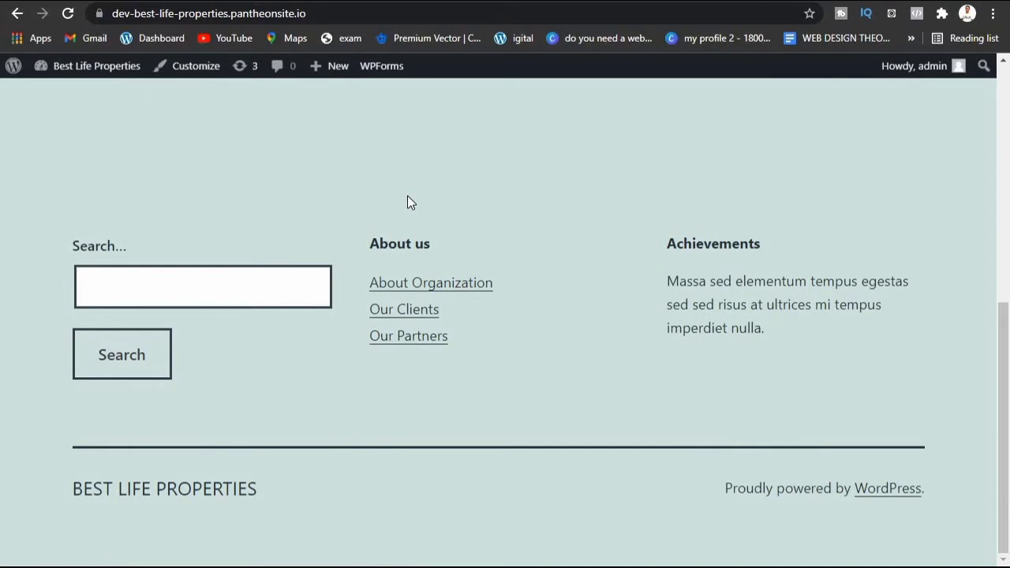
scroll(407, 203, up, 1)
scroll(407, 203, down, 1)
scroll(407, 203, up, 1)
scroll(407, 203, down, 1)
scroll(407, 202, up, 10)
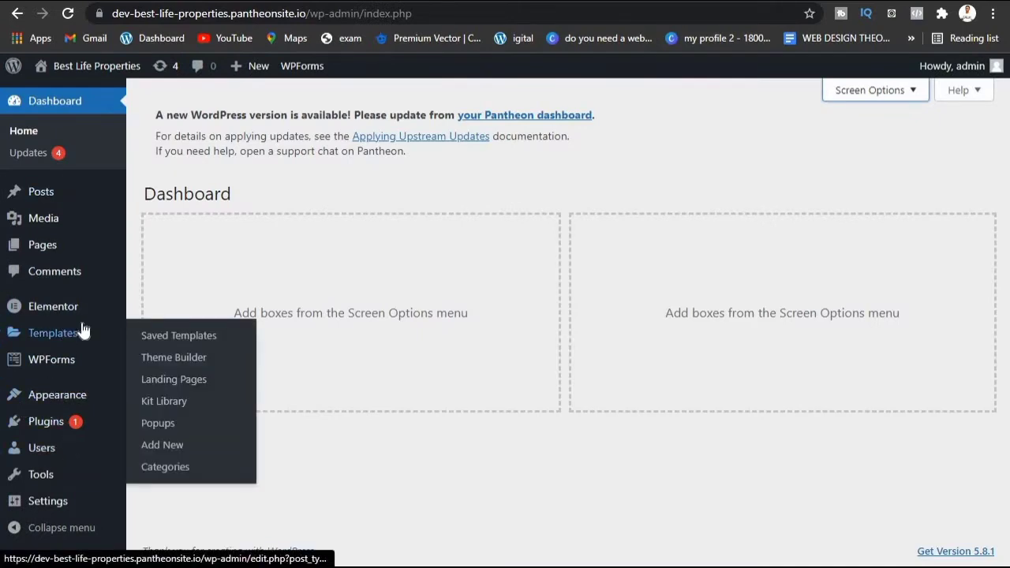
Step: Go to the site's installed themes in the admin area and start adding a new theme
mouse_move(62, 226)
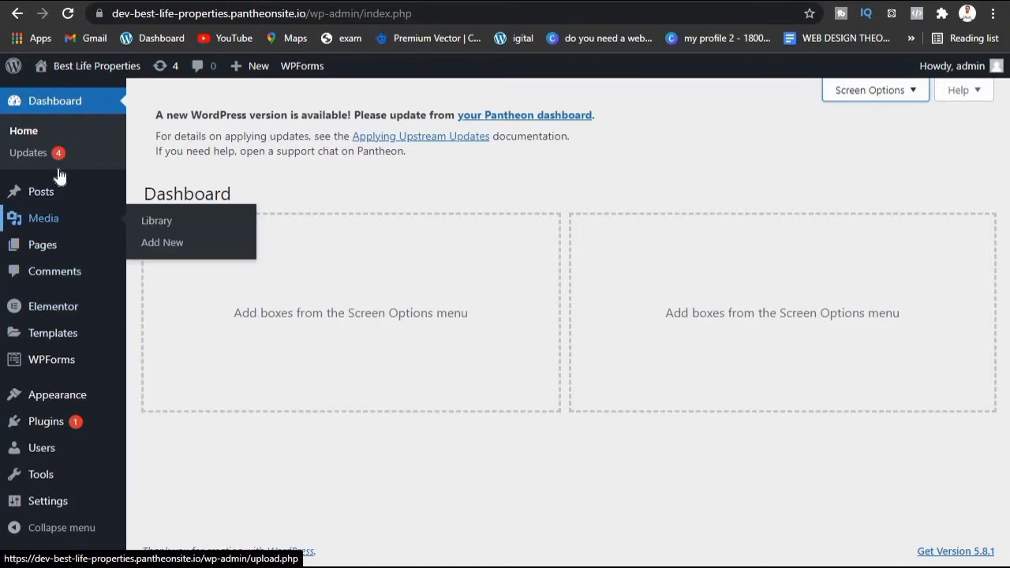
mouse_move(59, 360)
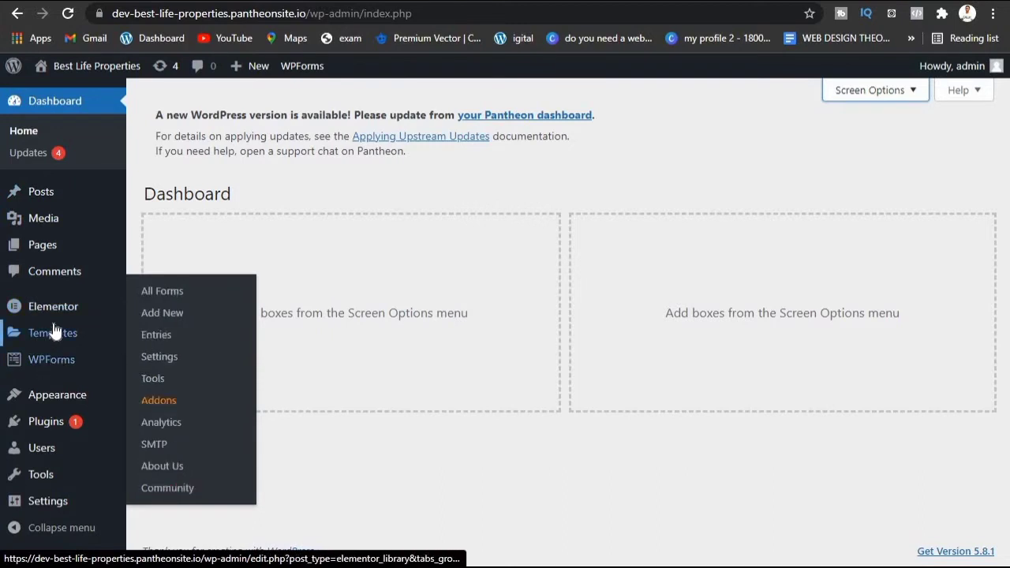
mouse_move(30, 402)
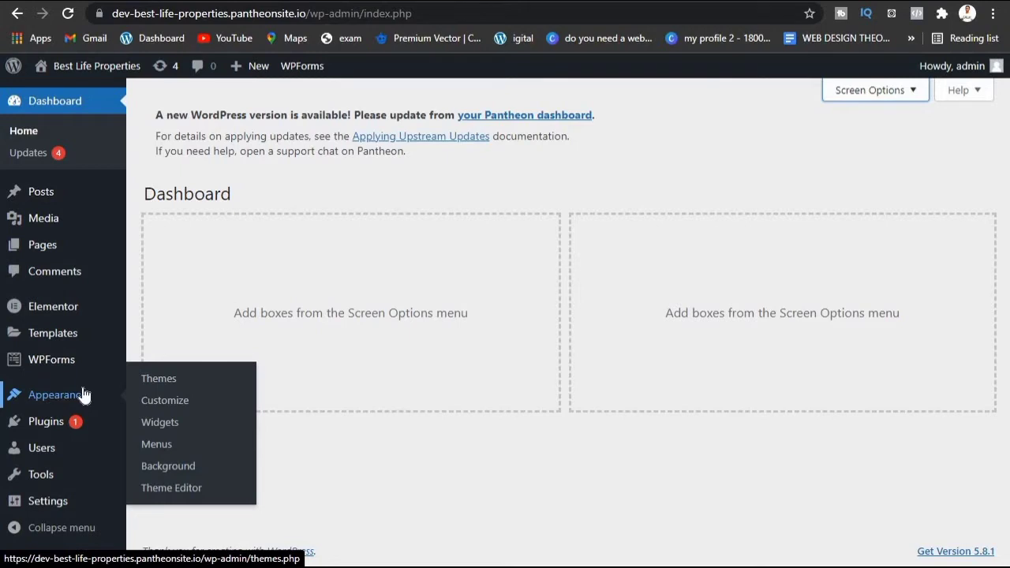
click(171, 382)
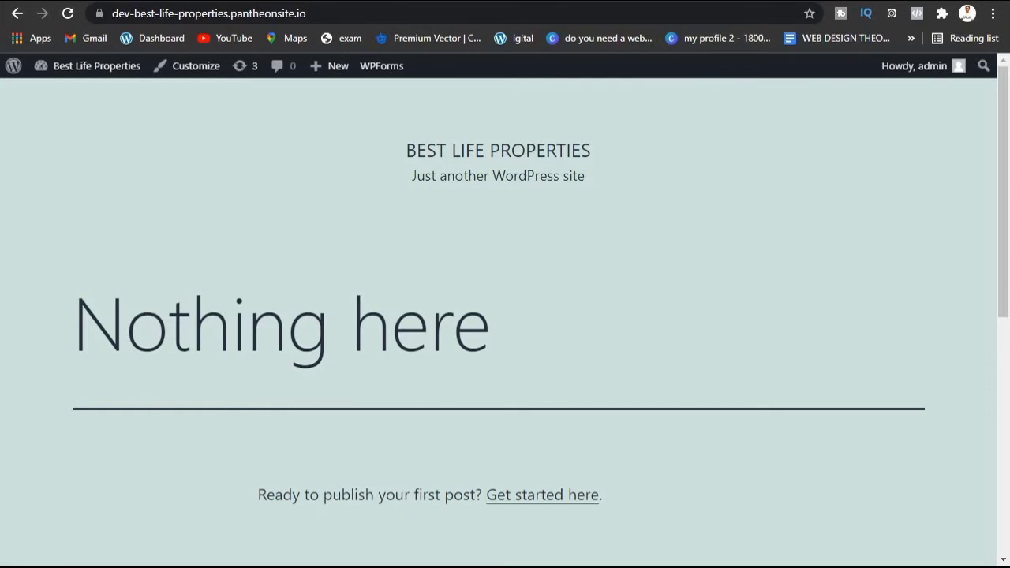
click(261, 0)
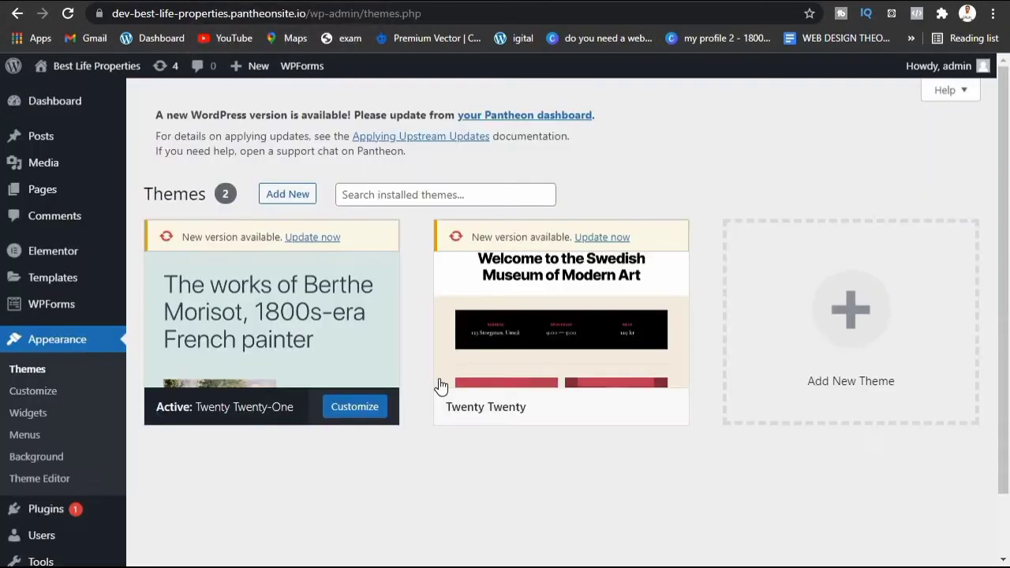
click(288, 197)
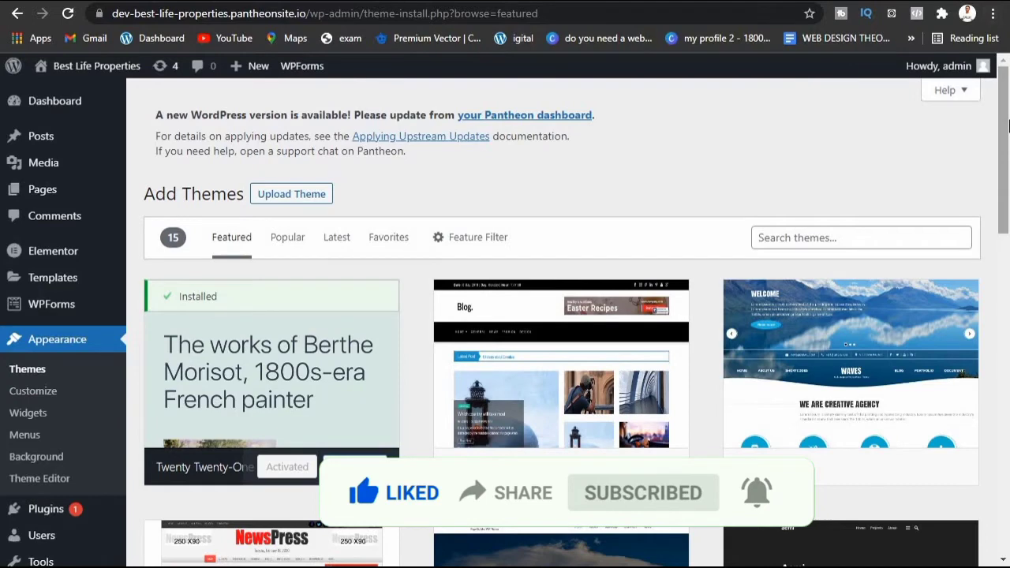
Step: Look through the featured themes available for installation
scroll(1008, 149, down, 2)
drag(1008, 150, 1008, 151)
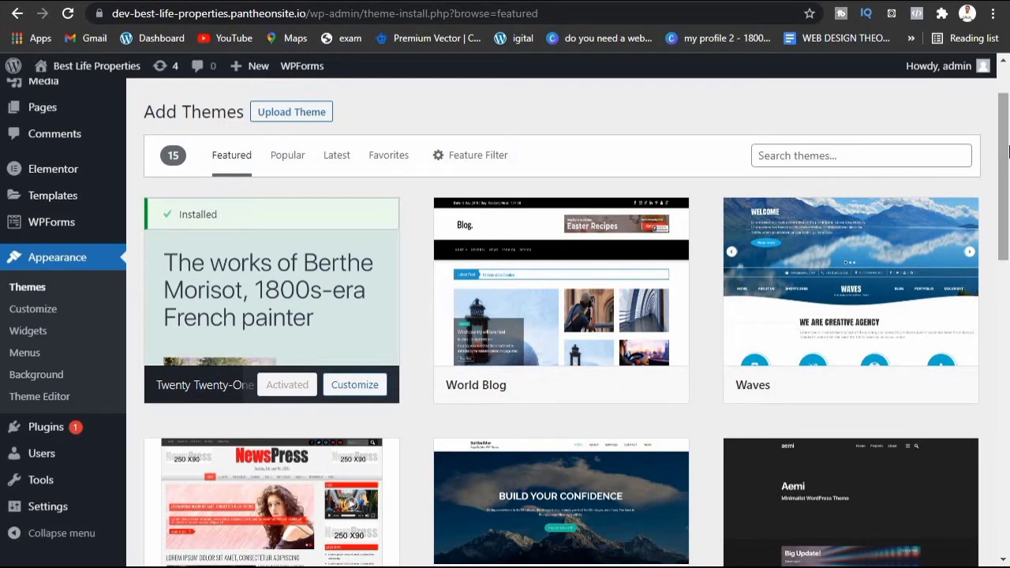
drag(1006, 152, 1006, 428)
drag(1006, 484, 1003, 83)
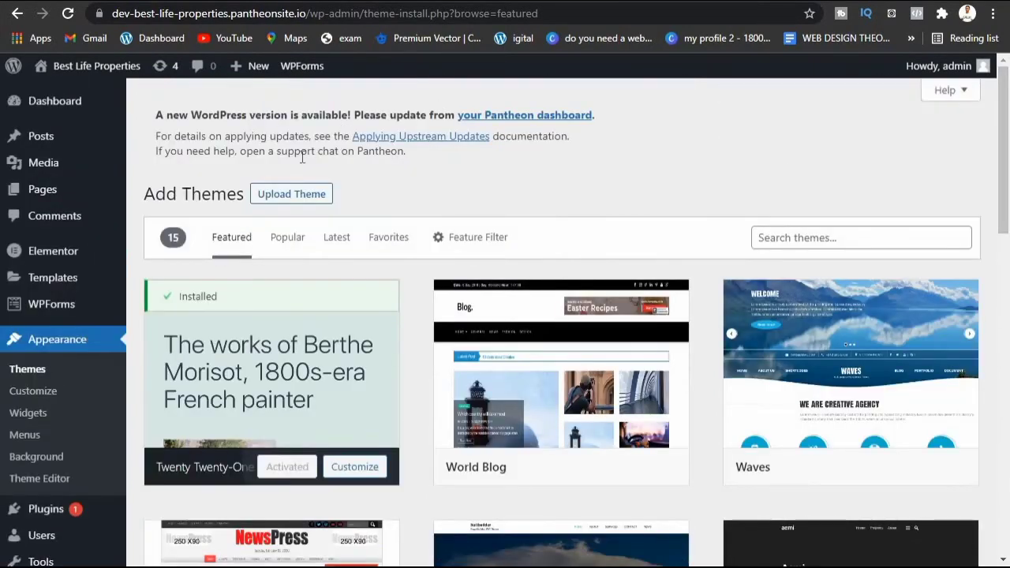
Step: Switch the theme list to the popular themes and browse them
click(277, 247)
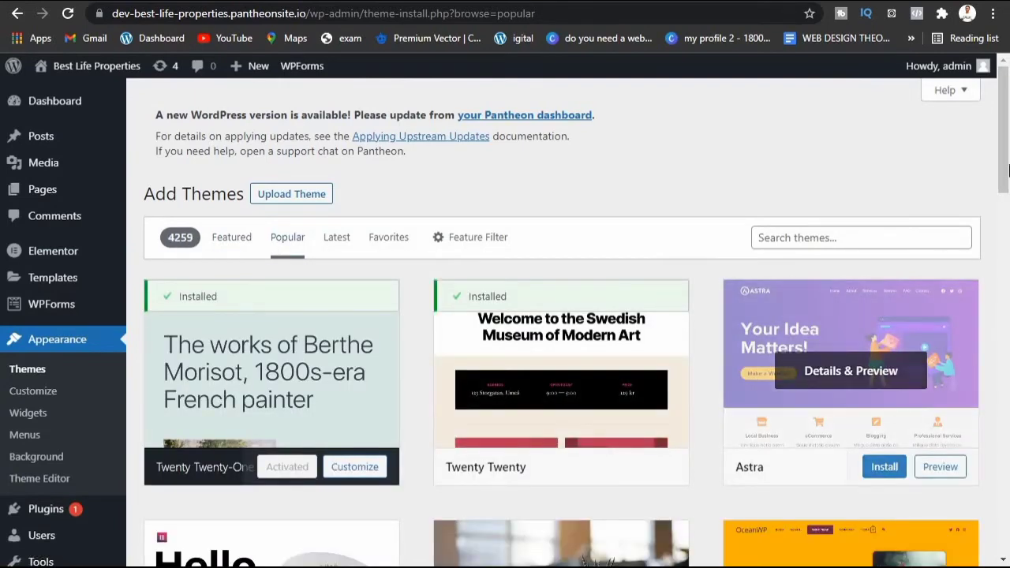
drag(1007, 186, 1007, 306)
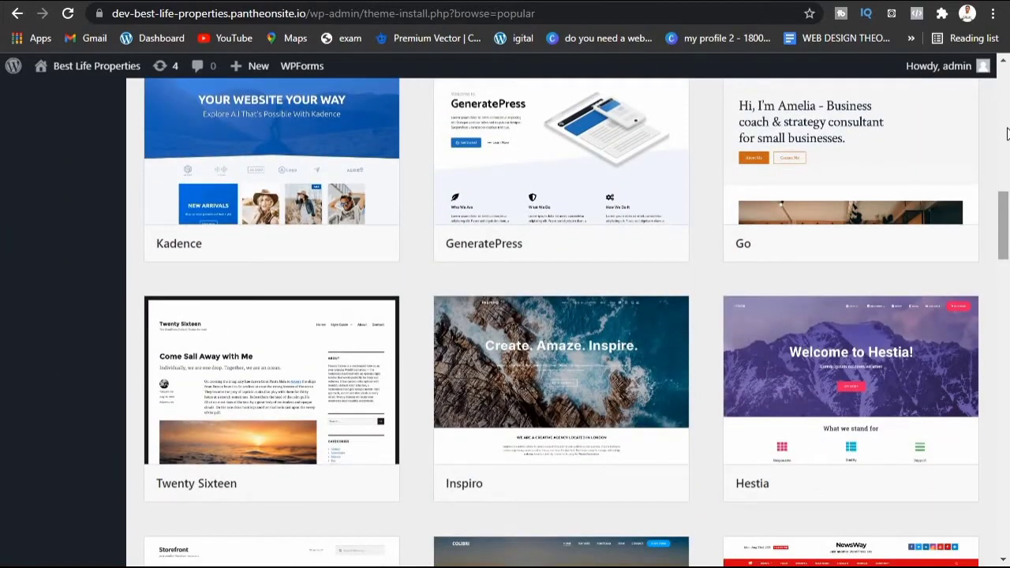
drag(1006, 228, 1007, 87)
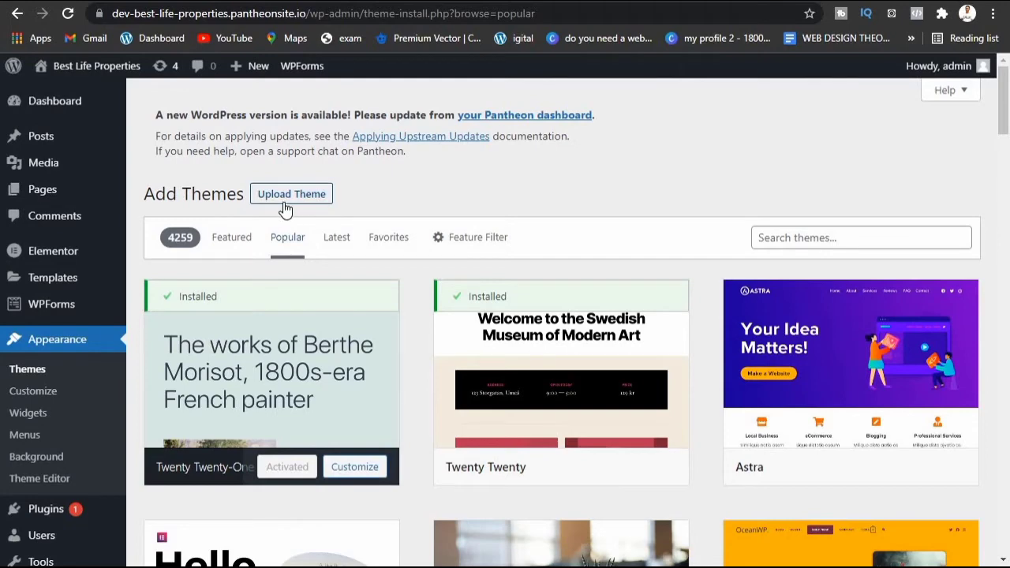
Step: Show the form for uploading a .zip theme and return to the popular theme list below it
click(284, 203)
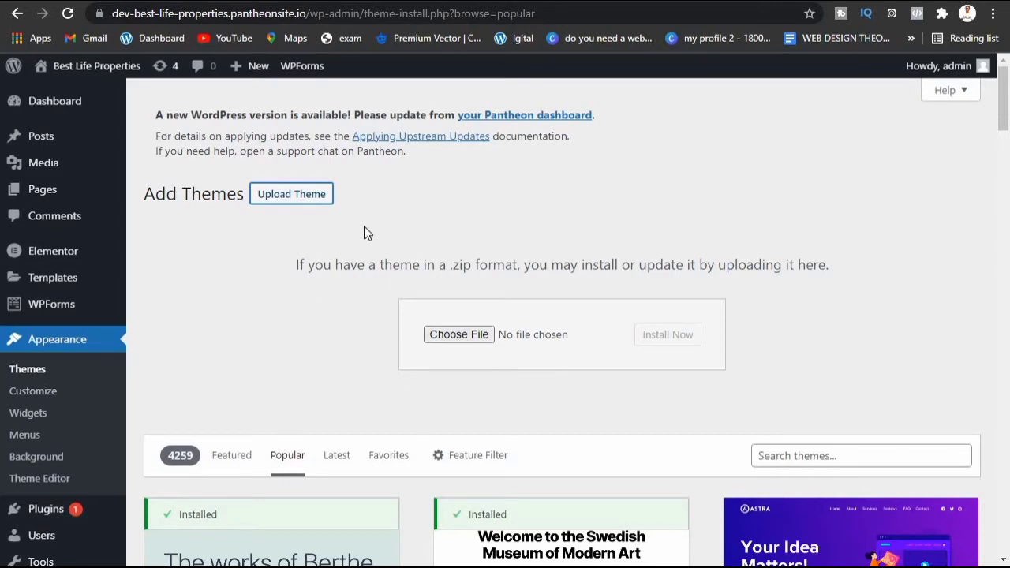
drag(1004, 120, 1004, 161)
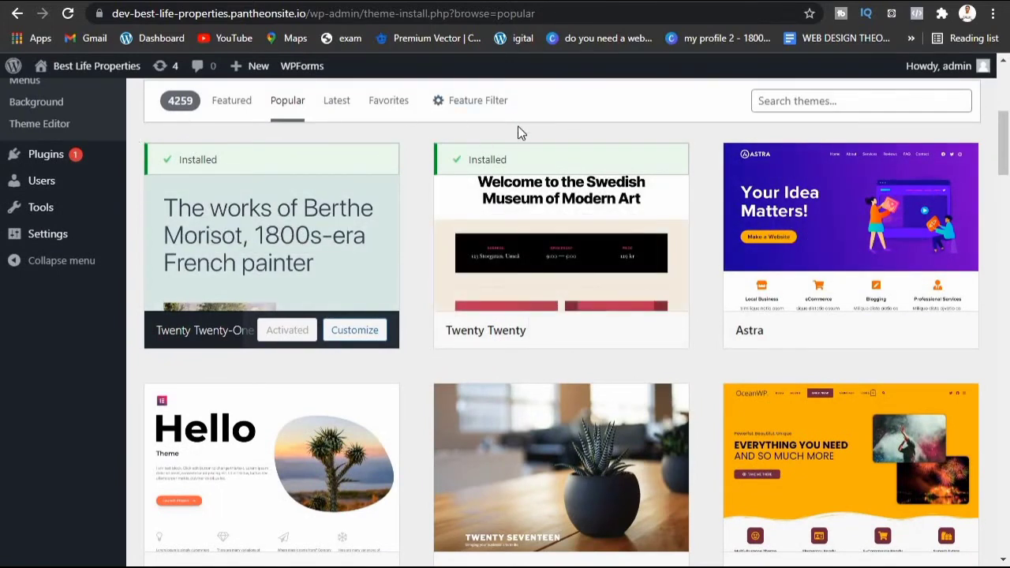
scroll(174, 119, up, 1)
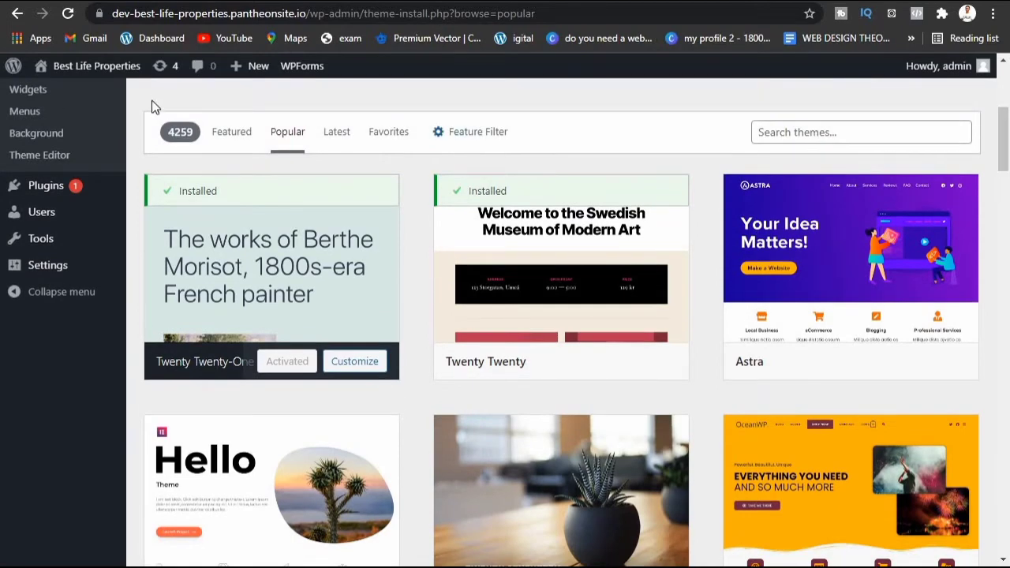
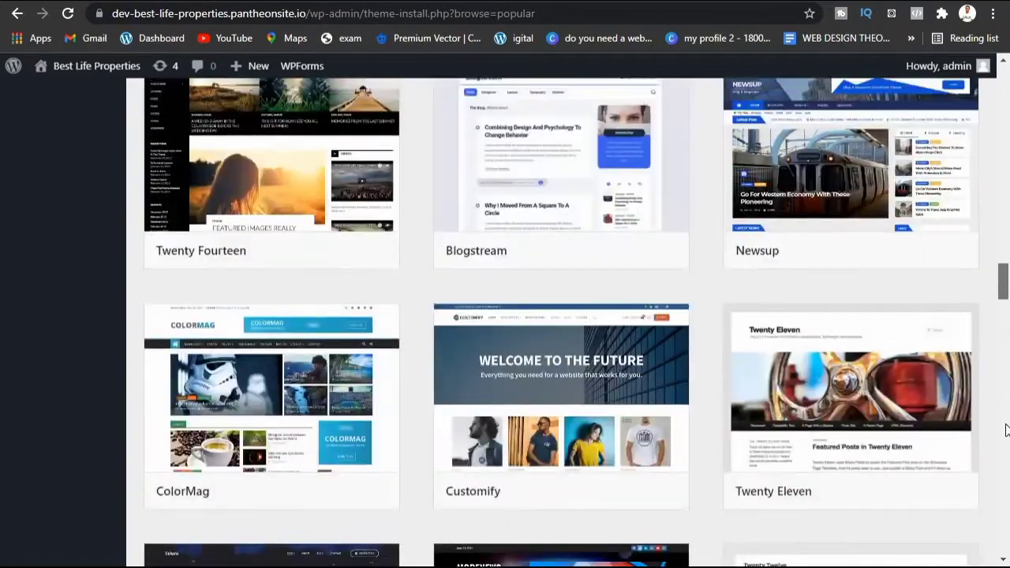
Step: Browse further through the popular themes and install the Astra theme
scroll(1007, 424, up, 7)
scroll(1007, 407, down, 3)
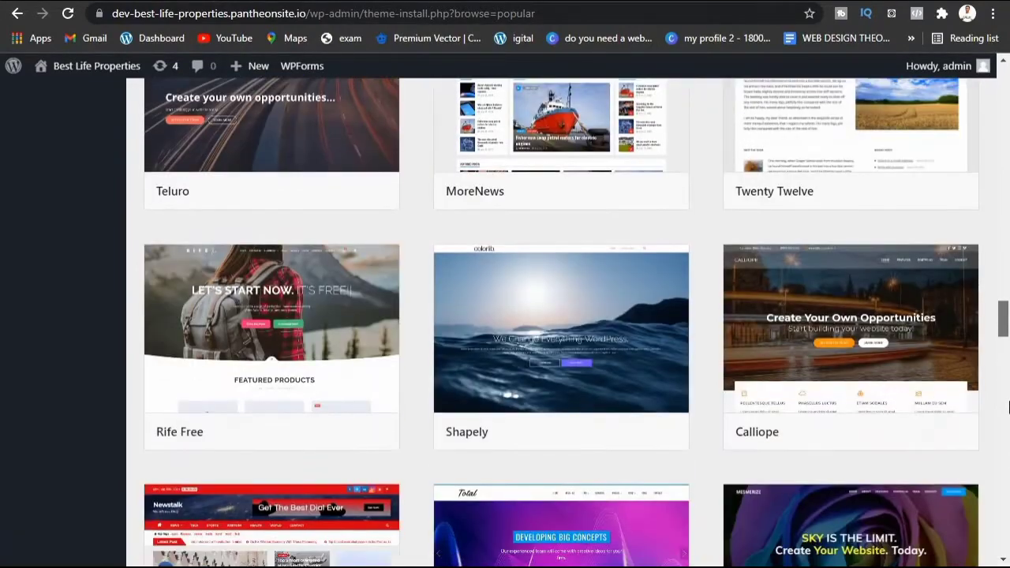
scroll(1007, 406, down, 1)
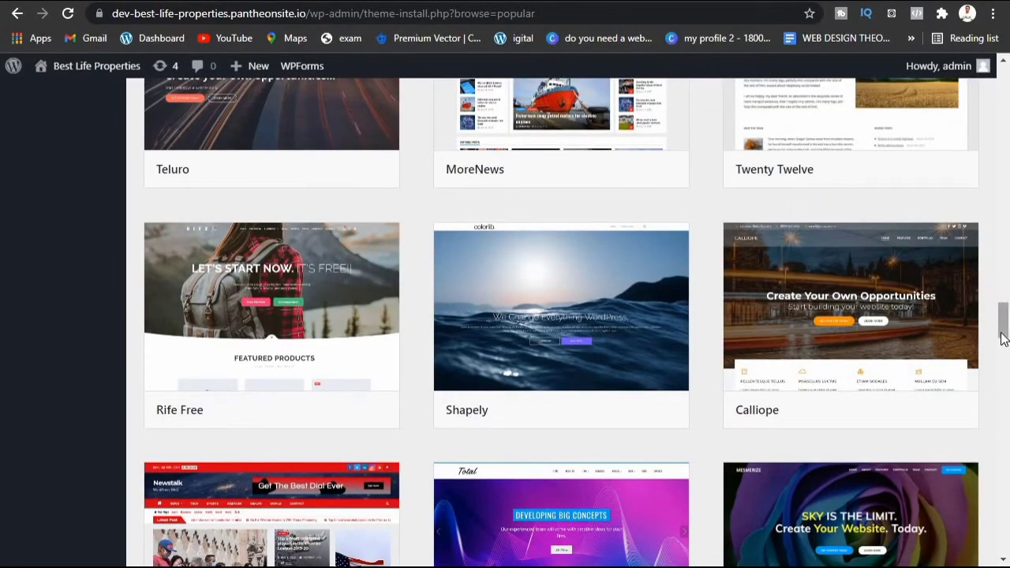
drag(1006, 308, 1005, 158)
drag(1007, 94, 1003, 117)
mouse_move(880, 206)
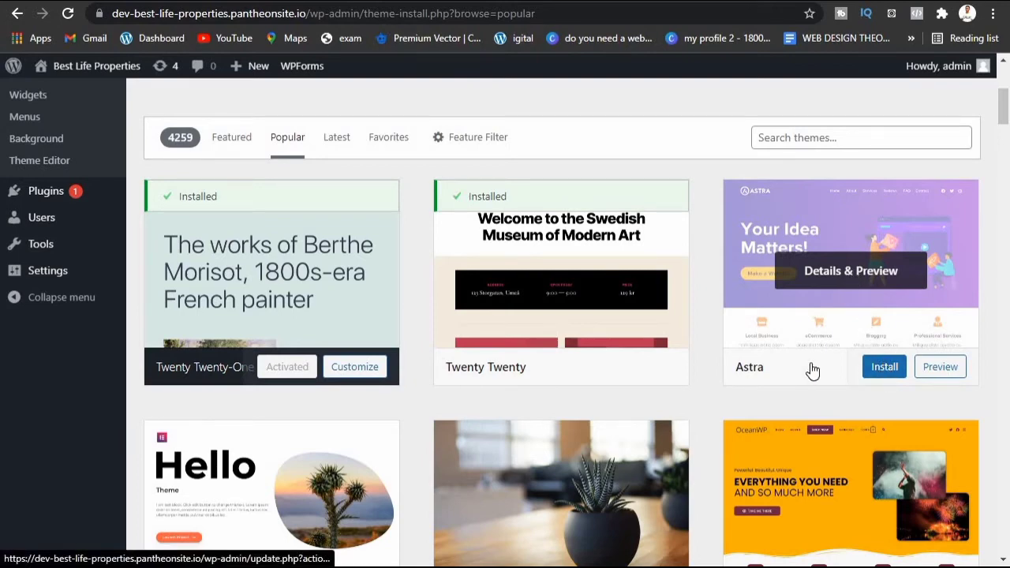
click(884, 369)
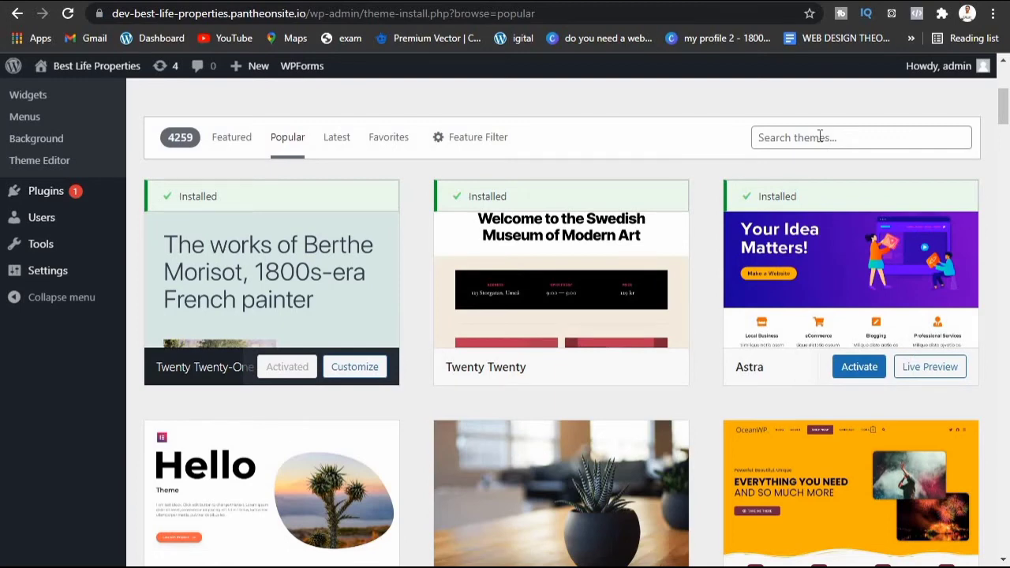
Step: Search the available themes for "blo" and look through the matching blog themes
click(820, 137)
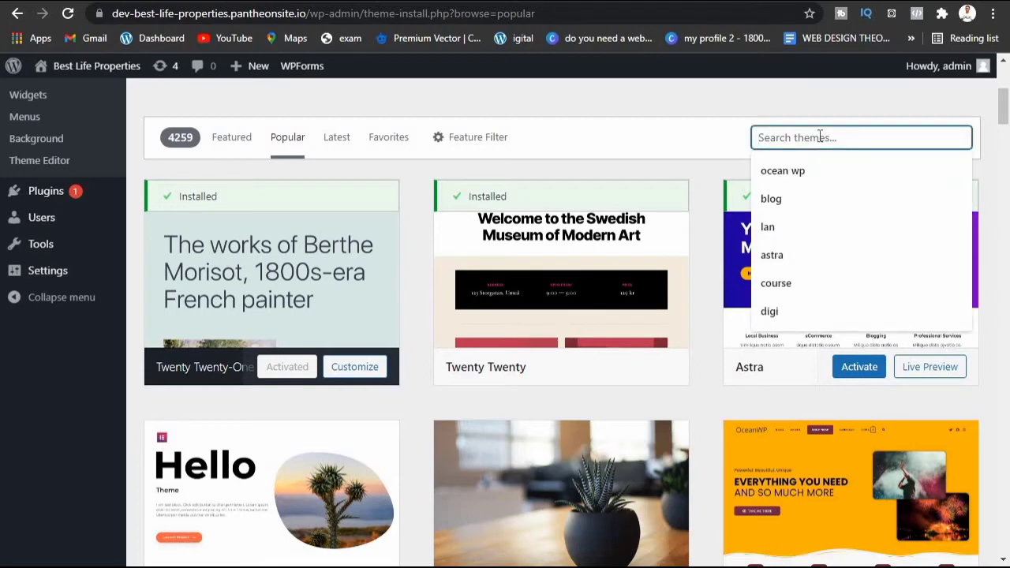
text(b)
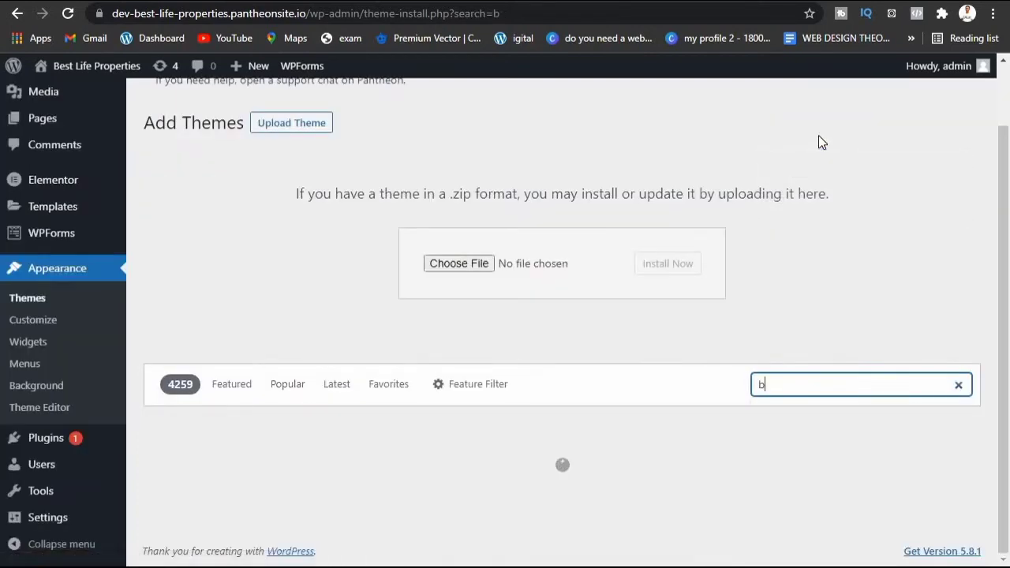
scroll(819, 135, down, 3)
text(lo)
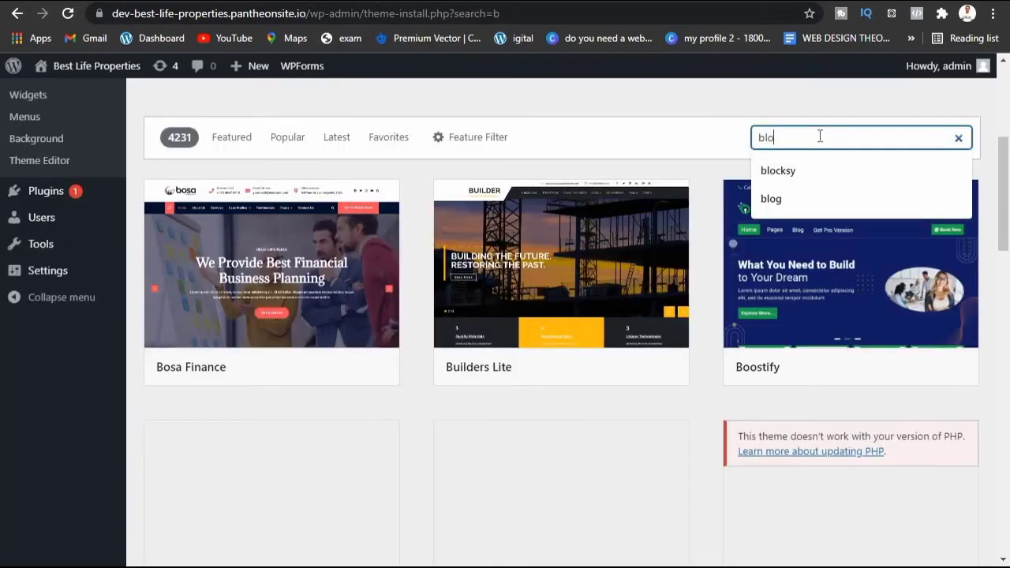
scroll(561, 318, down, 3)
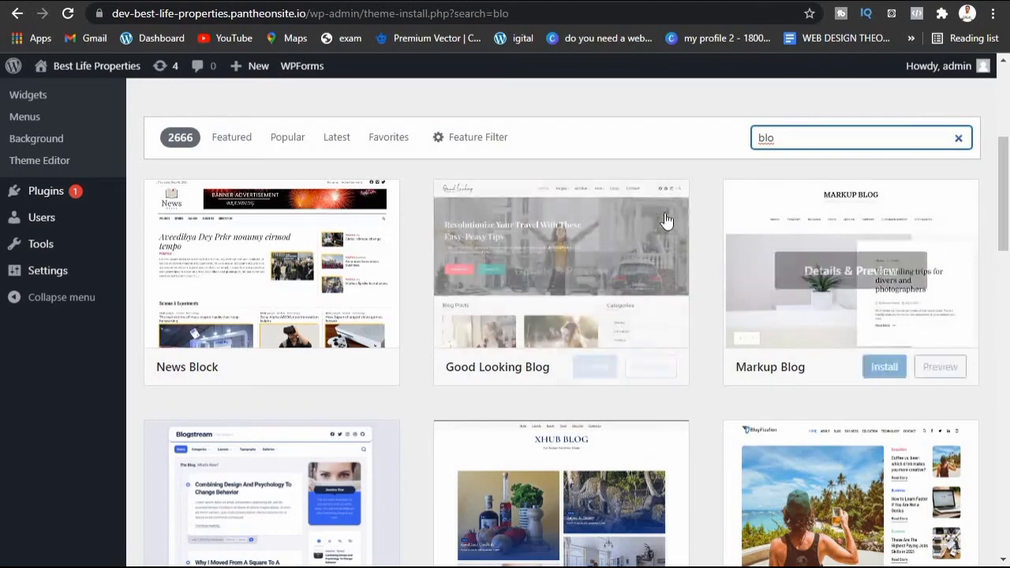
click(1006, 375)
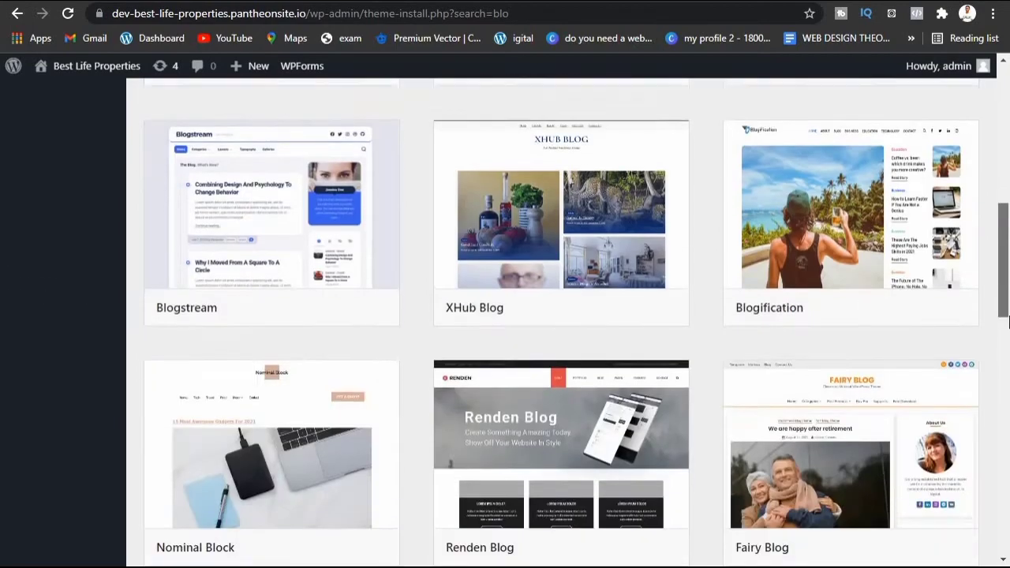
scroll(1005, 378, down, 1)
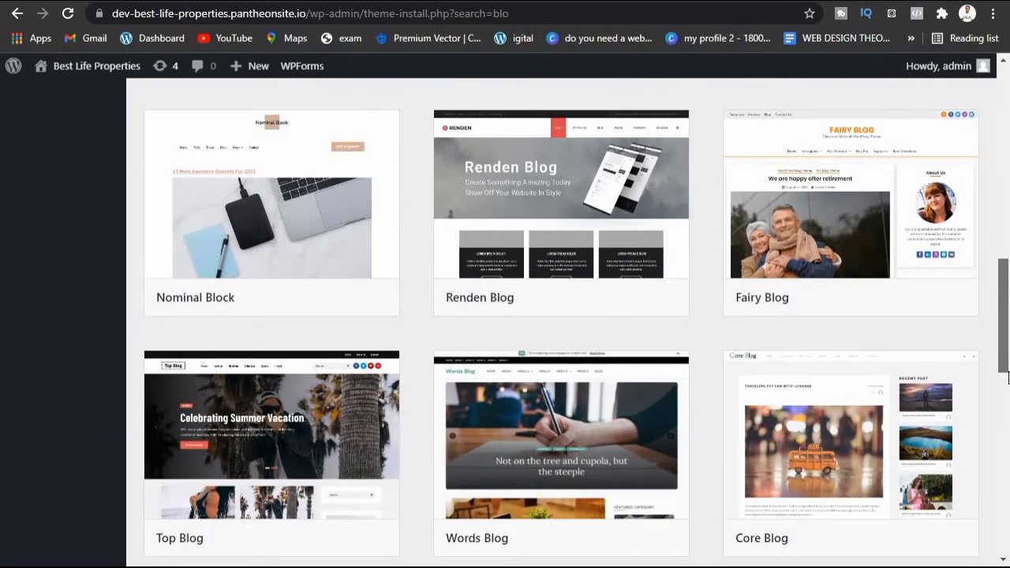
scroll(1005, 378, down, 1)
scroll(809, 457, up, 13)
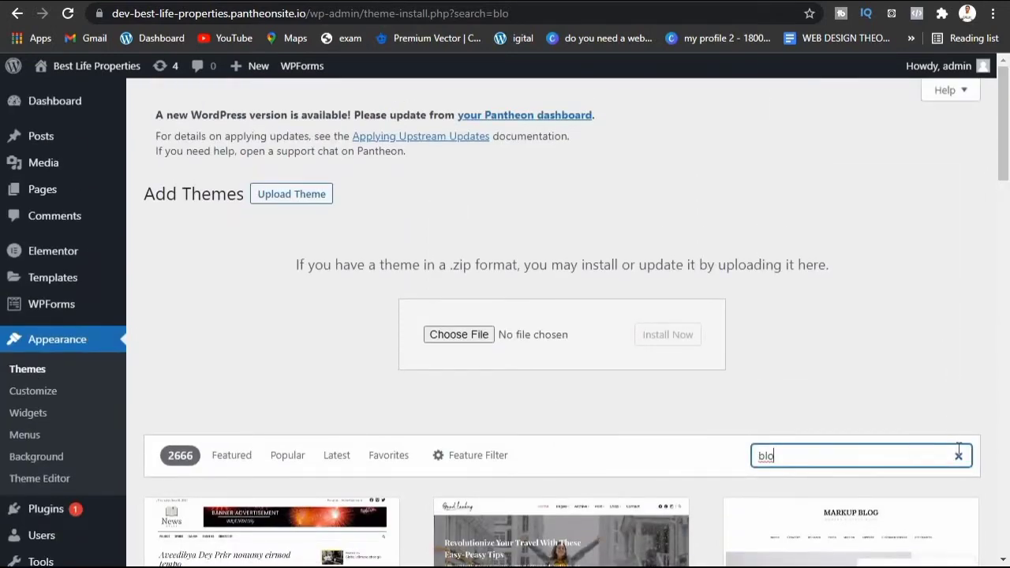
Step: Clear the theme search and look through the unfiltered themes
click(959, 456)
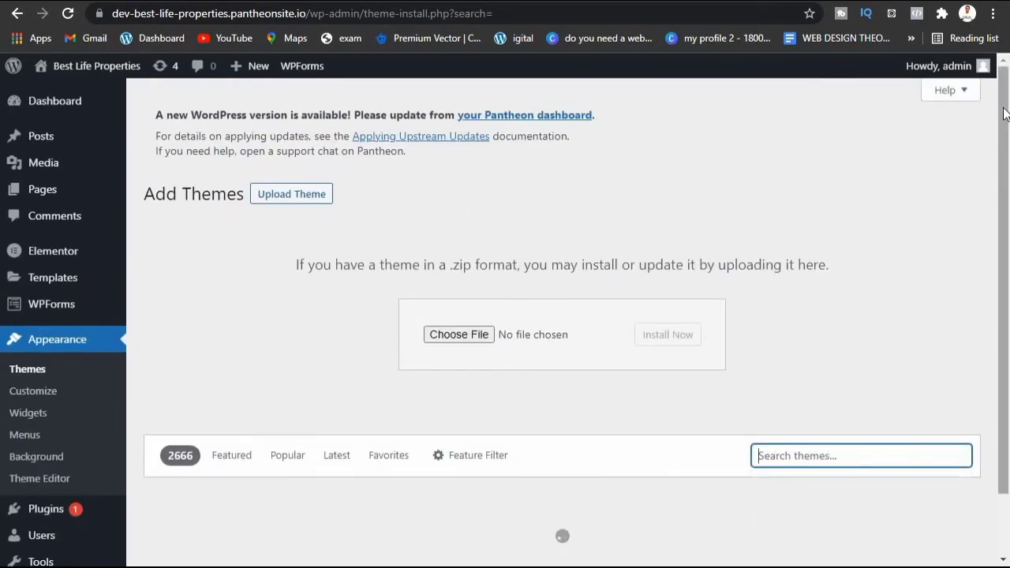
scroll(1003, 230, down, 7)
drag(1007, 274, 1007, 247)
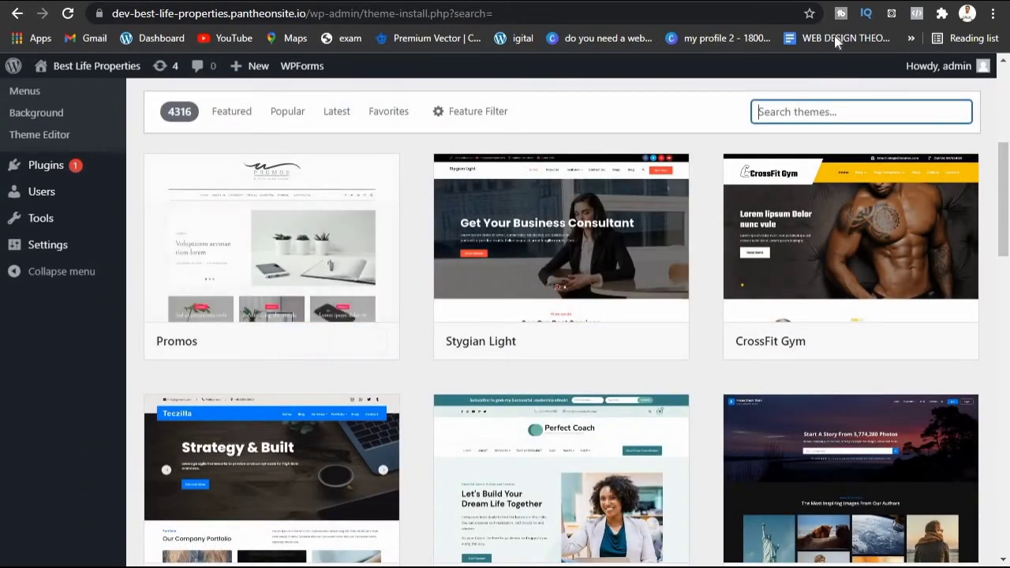
Step: Search the available themes for "astra"
click(837, 109)
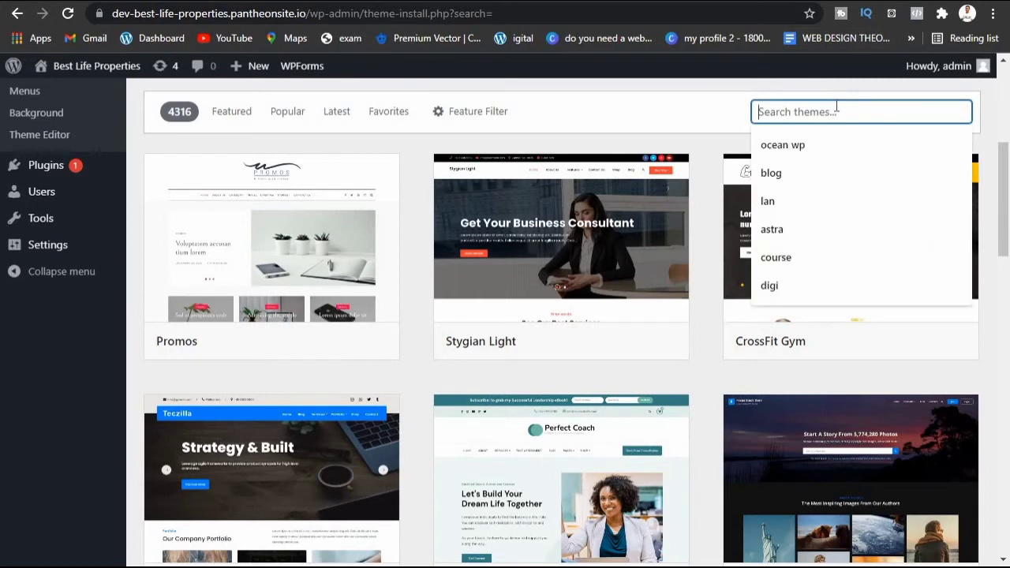
text(asre)
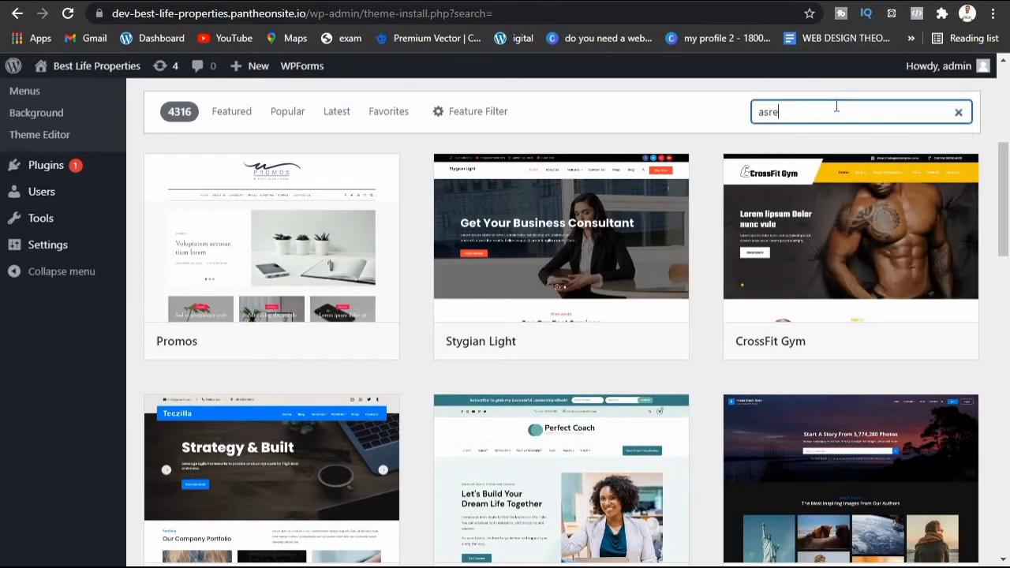
key(BackSpace)
key(BackSpace)
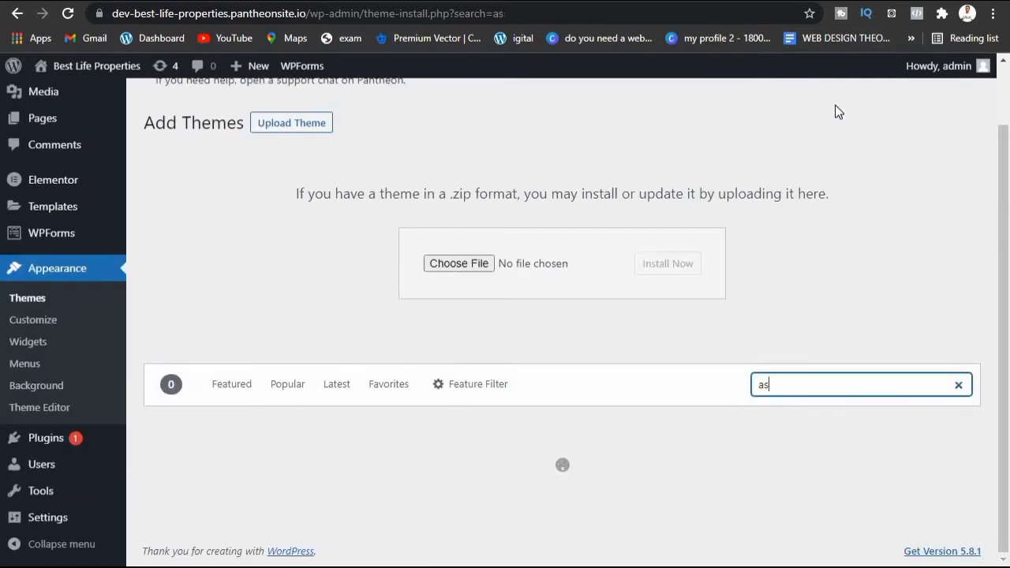
text(tra)
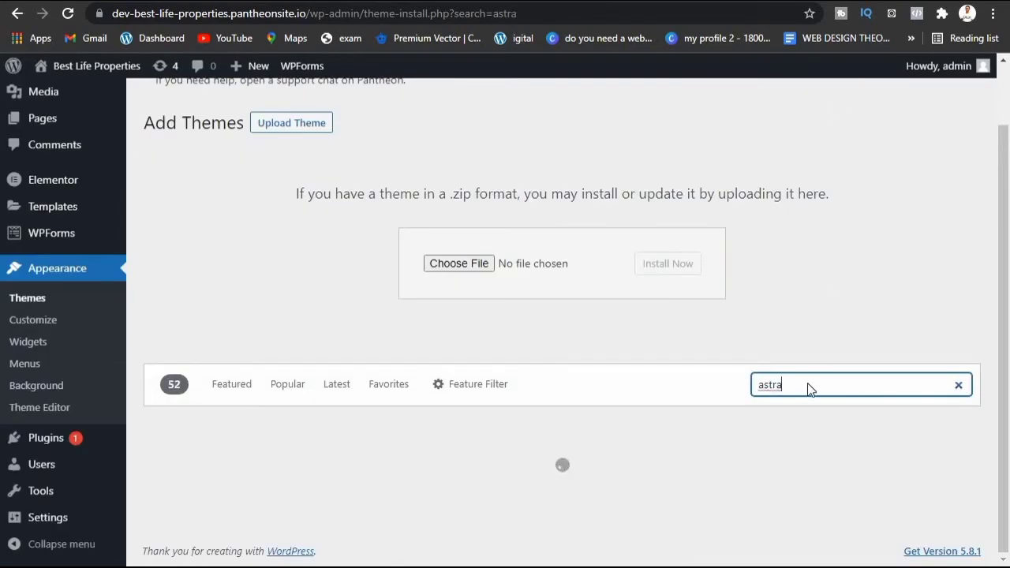
Step: Try to install the Astra theme from the search results
scroll(812, 386, down, 3)
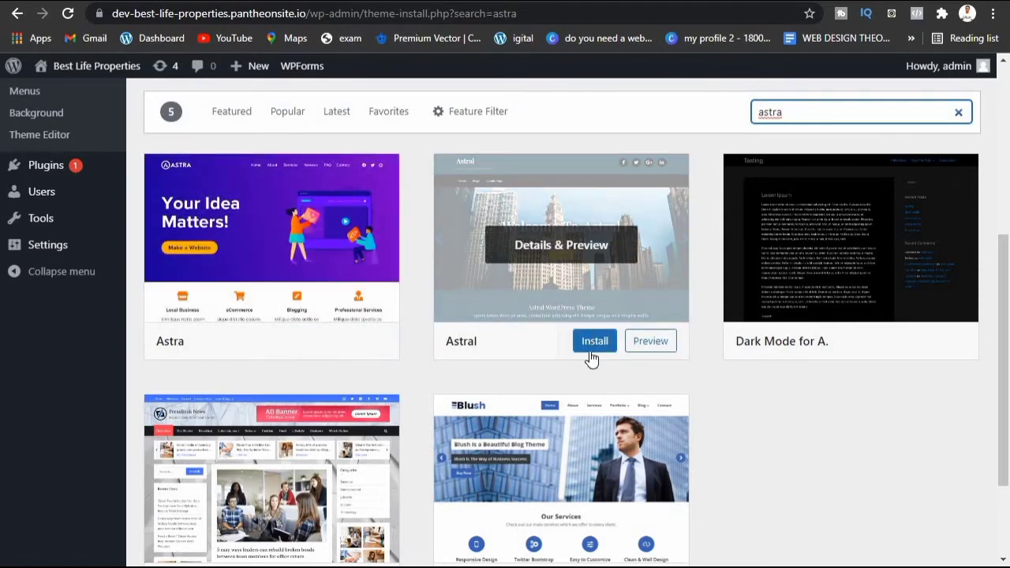
click(310, 346)
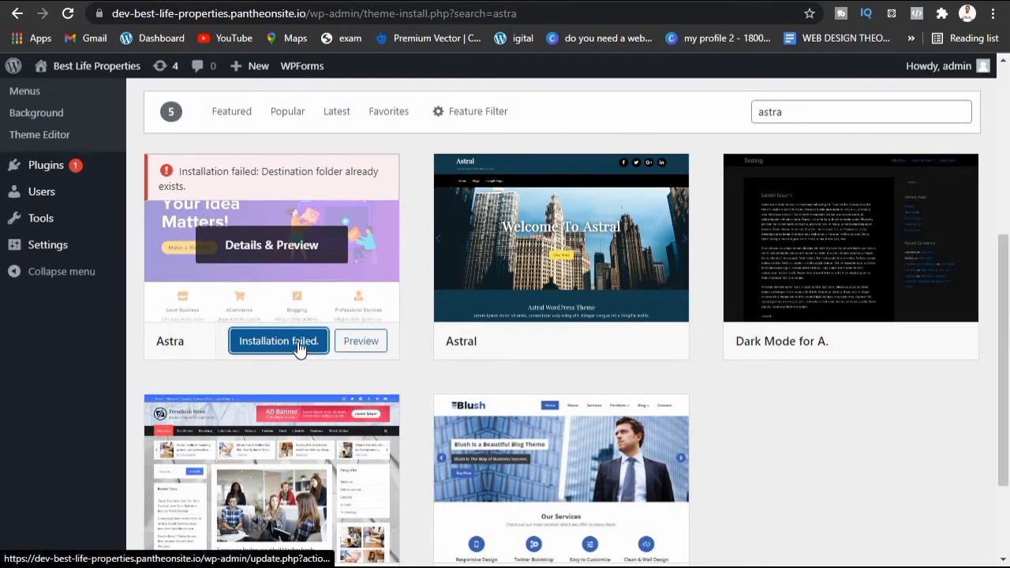
click(299, 346)
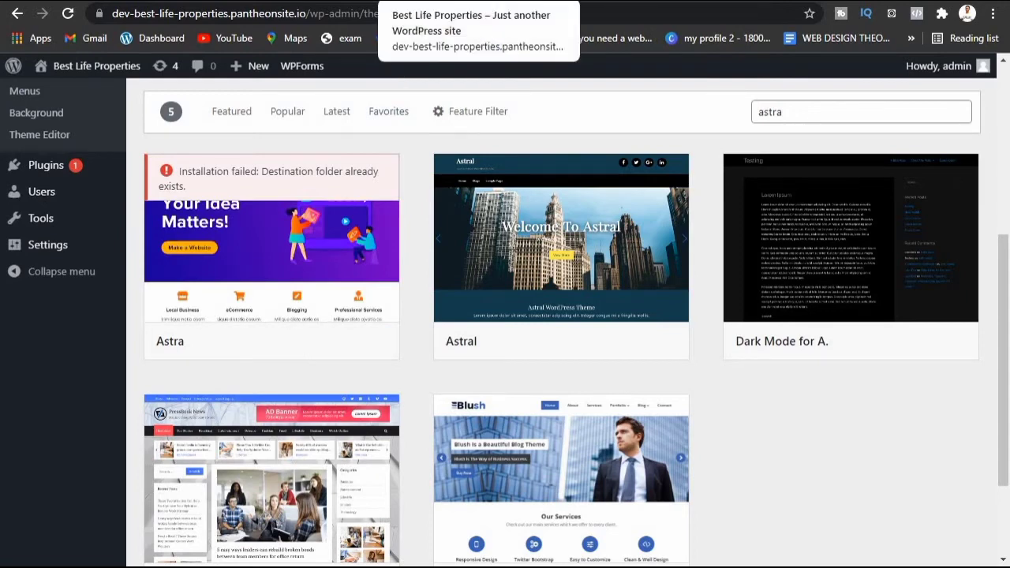
Step: Reload the live Best Life Properties site to check its current look, and return to the theme search results
click(458, 2)
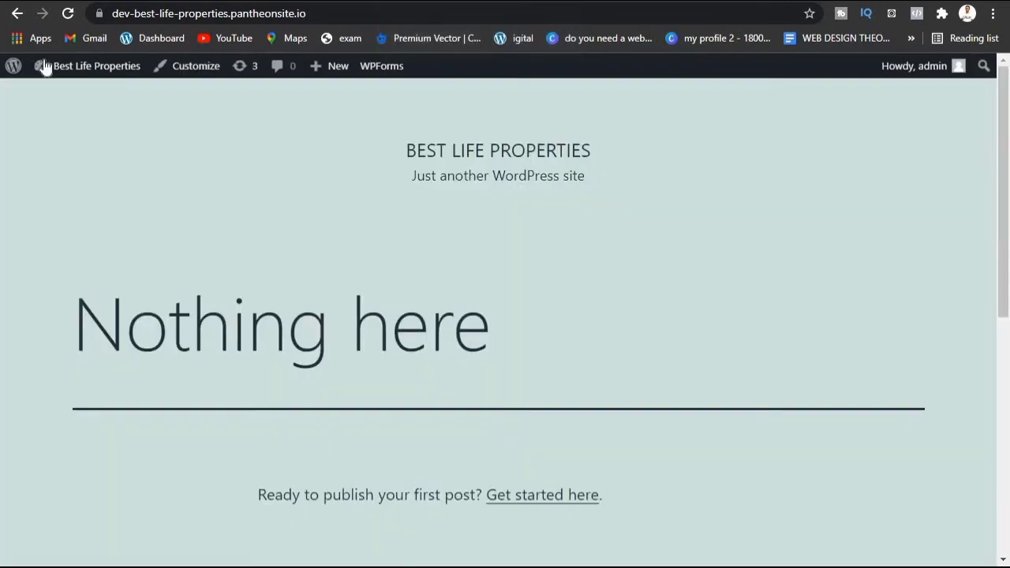
click(65, 22)
key(ctrl+shift+Tab)
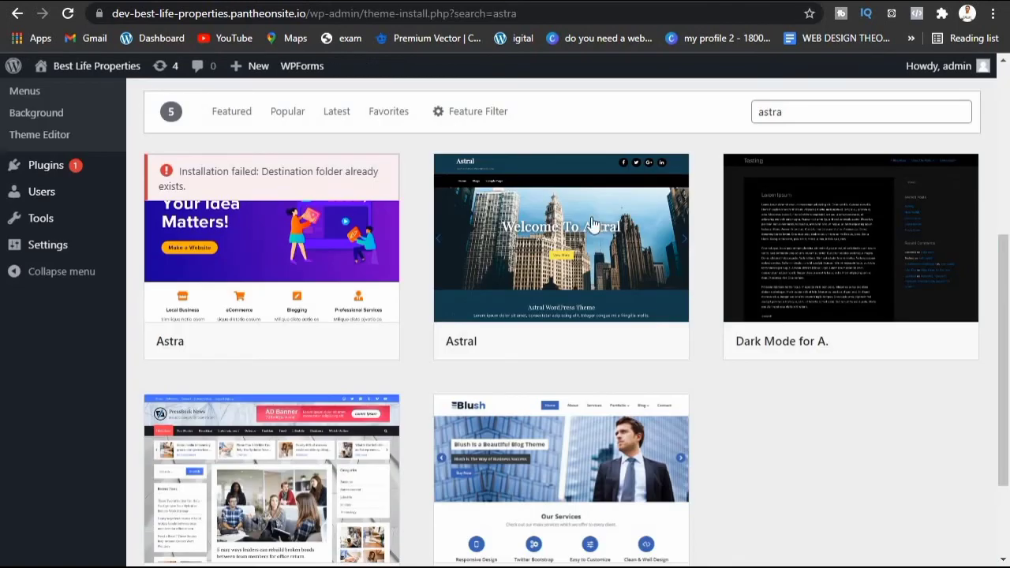
mouse_move(581, 274)
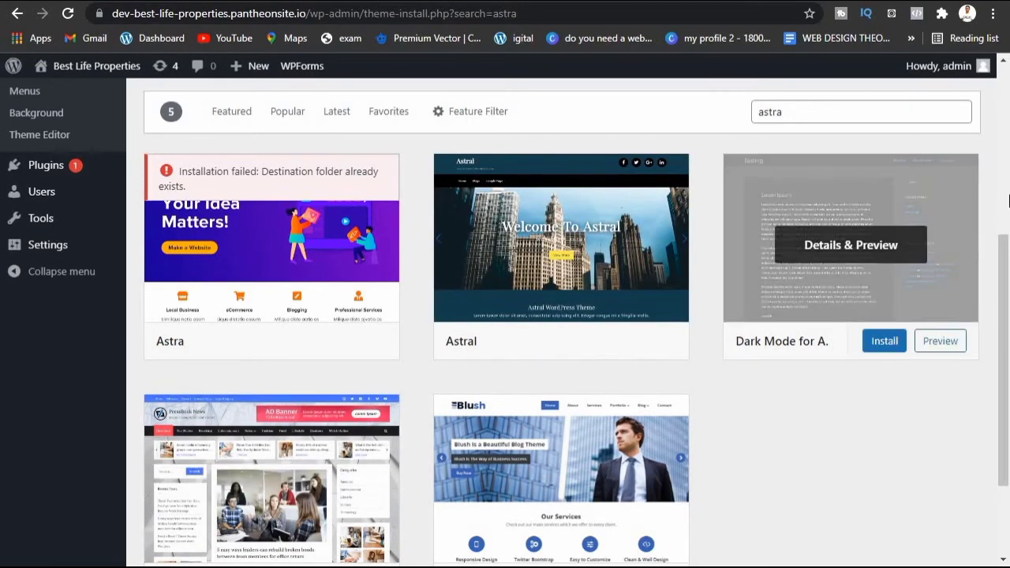
Step: Clear the "astra" search term, and install and activate the Promos theme from the unfiltered list
scroll(947, 245, up, 2)
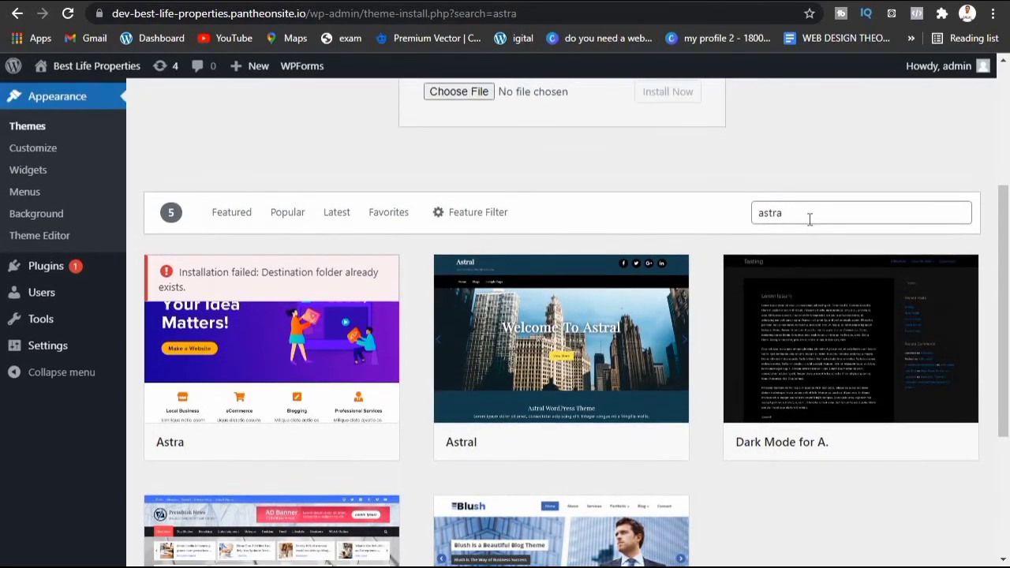
click(810, 214)
key(BackSpace)
key(BackSpace)
key(BackSpace)
key(BackSpace)
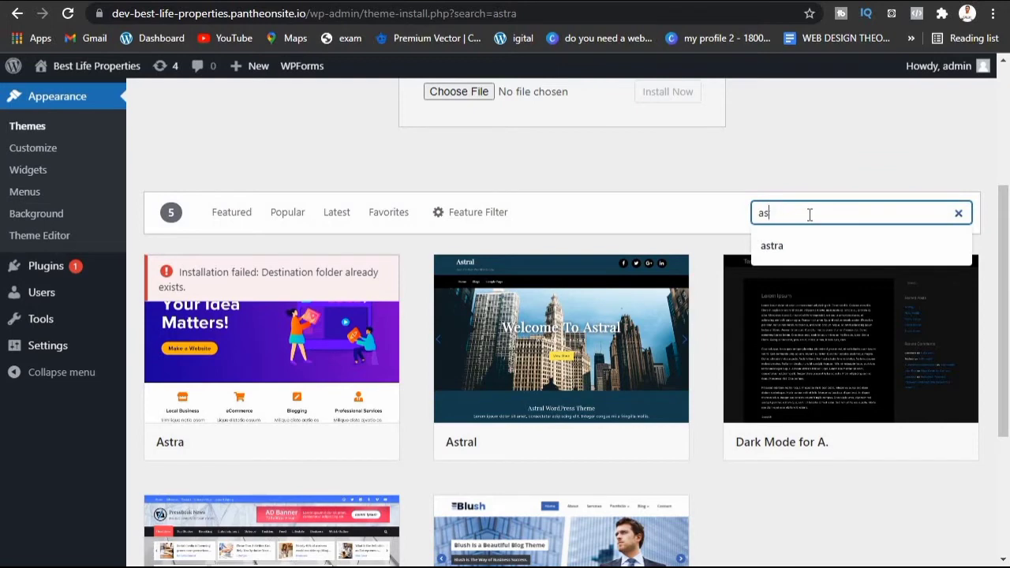
scroll(1008, 184, down, 2)
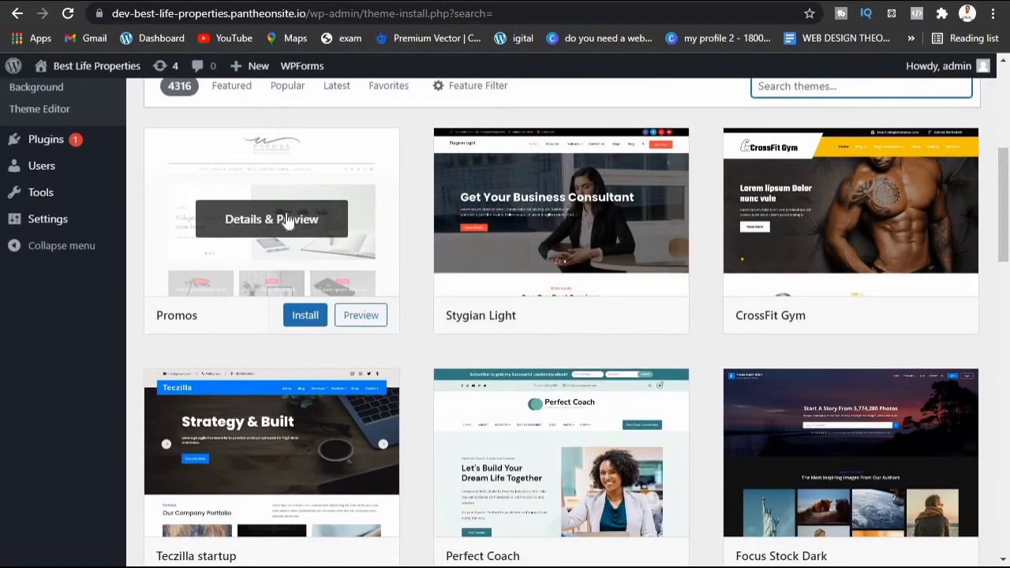
click(305, 317)
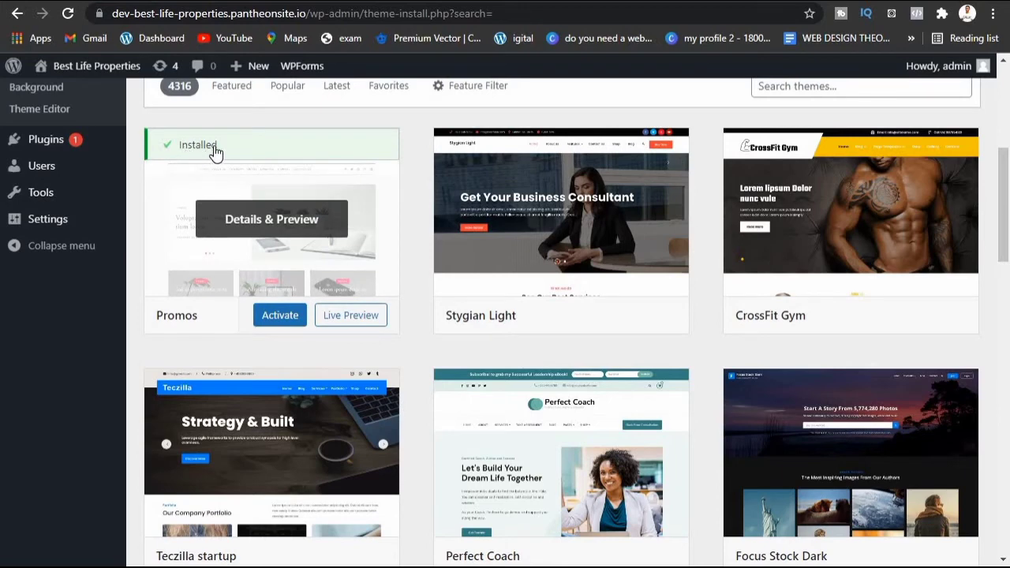
click(280, 316)
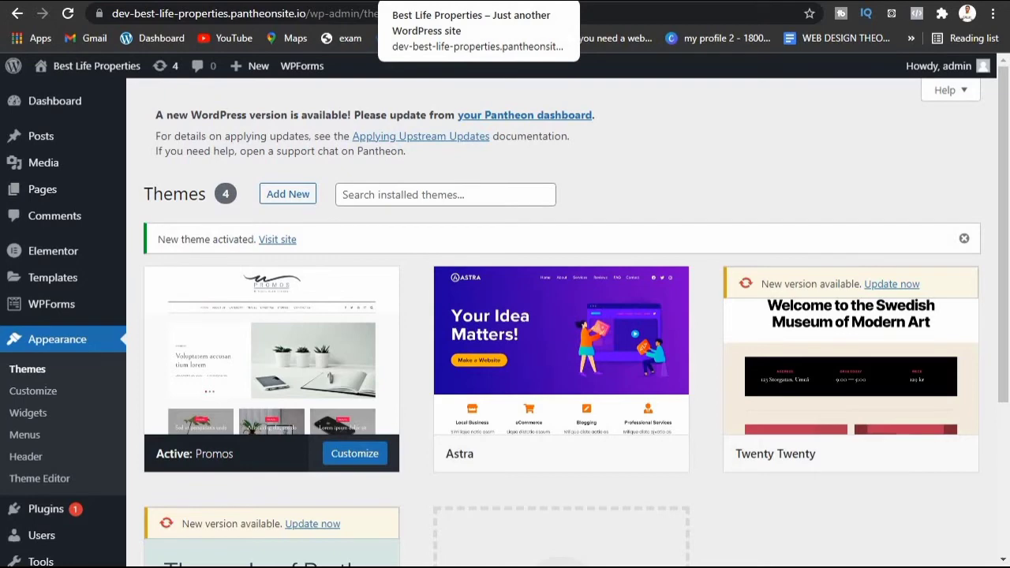
Step: Reload the live site, examine the whole home page in the Promos theme, and return to the installed themes
click(229, 1)
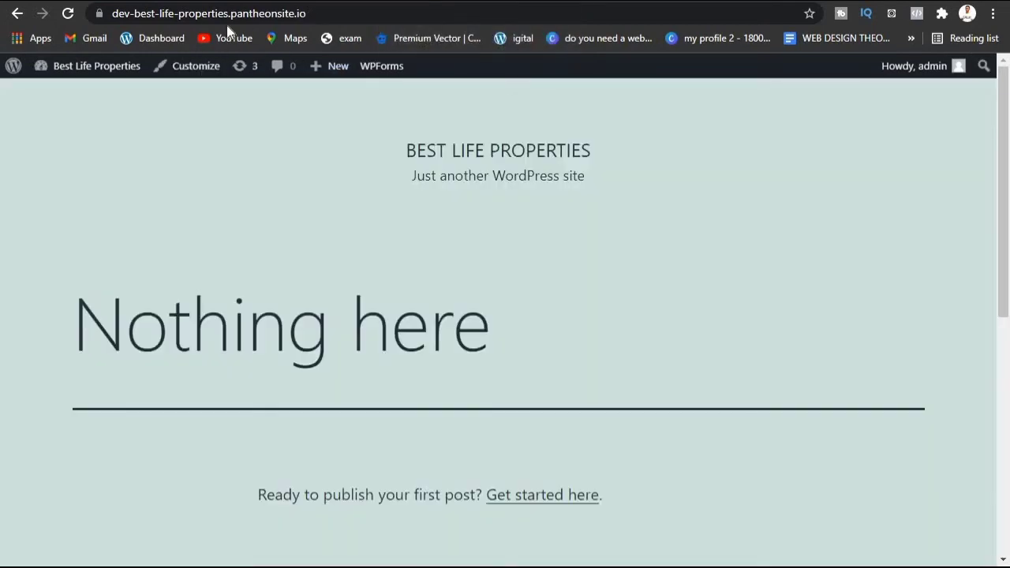
click(77, 13)
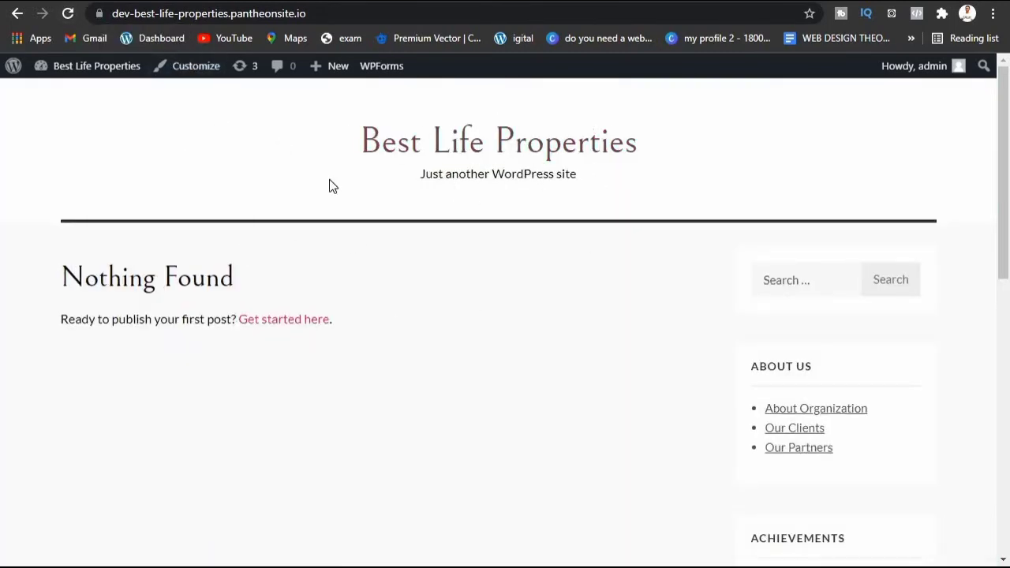
drag(999, 311, 1005, 514)
scroll(1004, 515, down, 1)
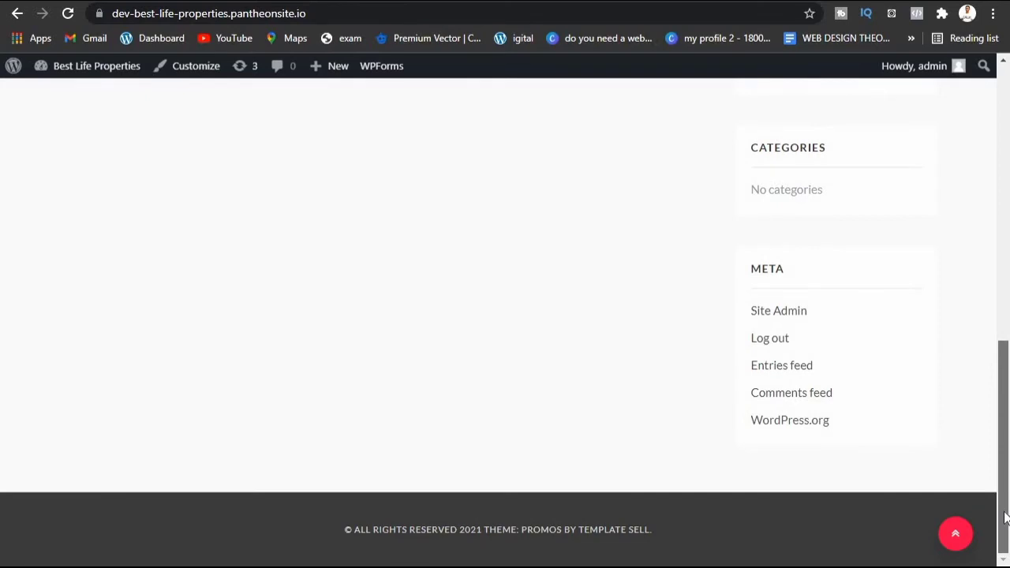
drag(1006, 509, 1003, 118)
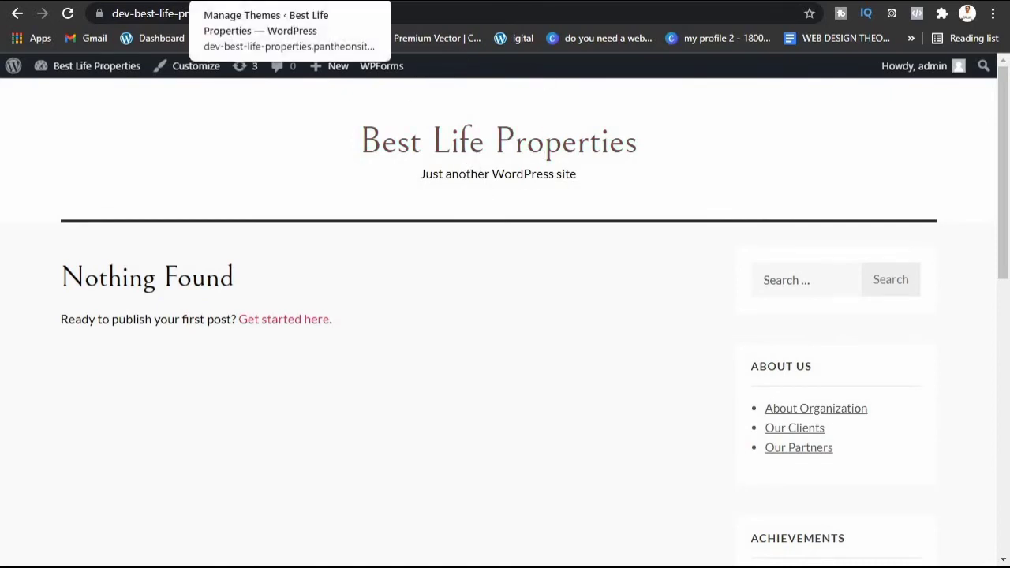
click(260, 0)
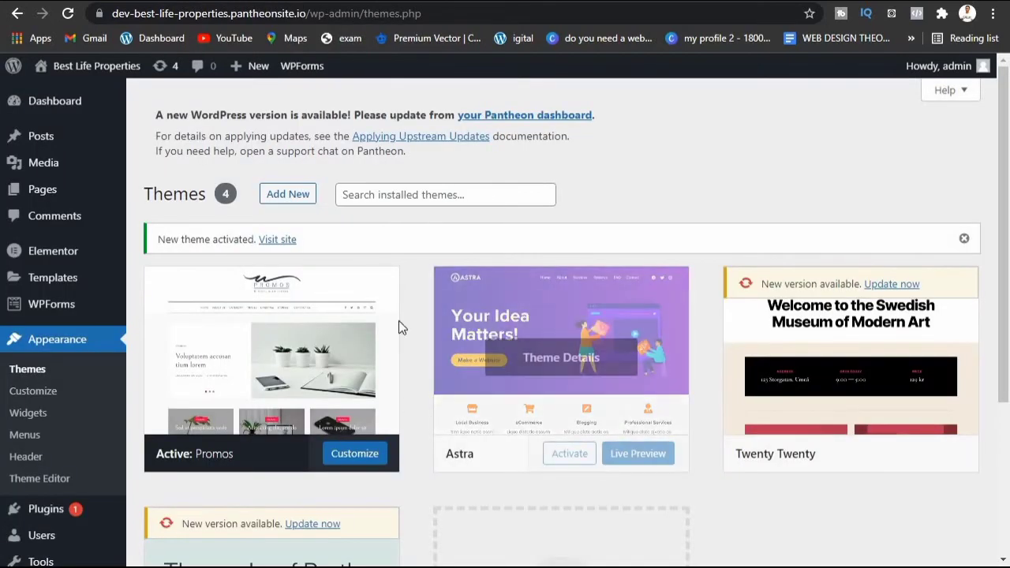
Step: Look over the installed themes and the live site, and activate the Astra theme
mouse_move(572, 471)
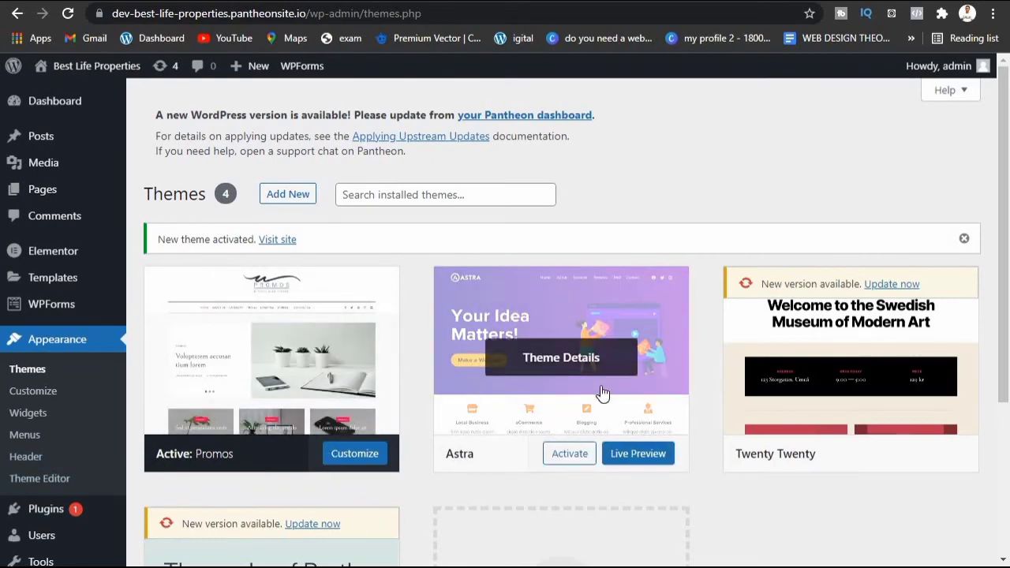
scroll(996, 418, down, 2)
scroll(996, 418, down, 2)
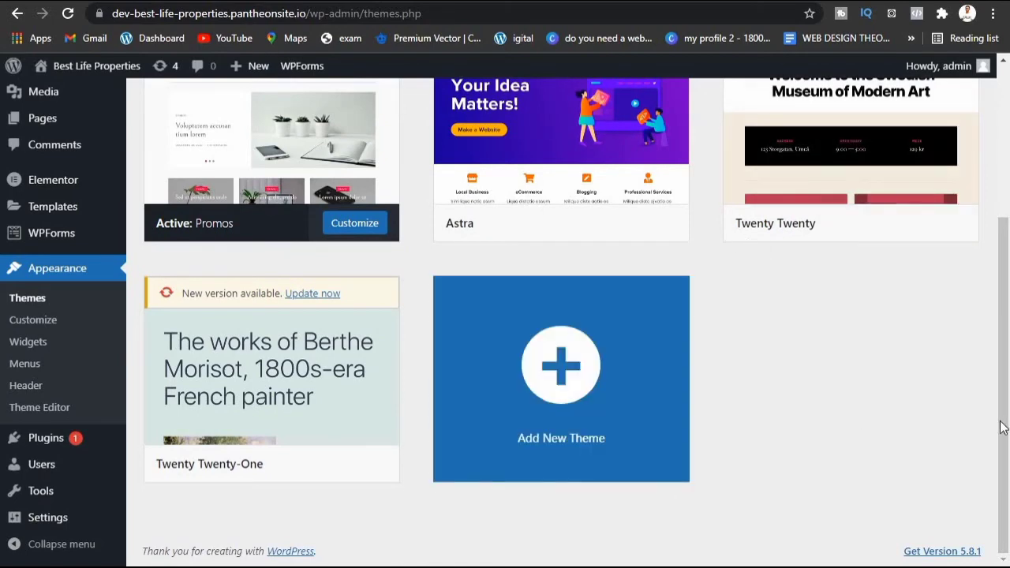
scroll(1007, 338, up, 3)
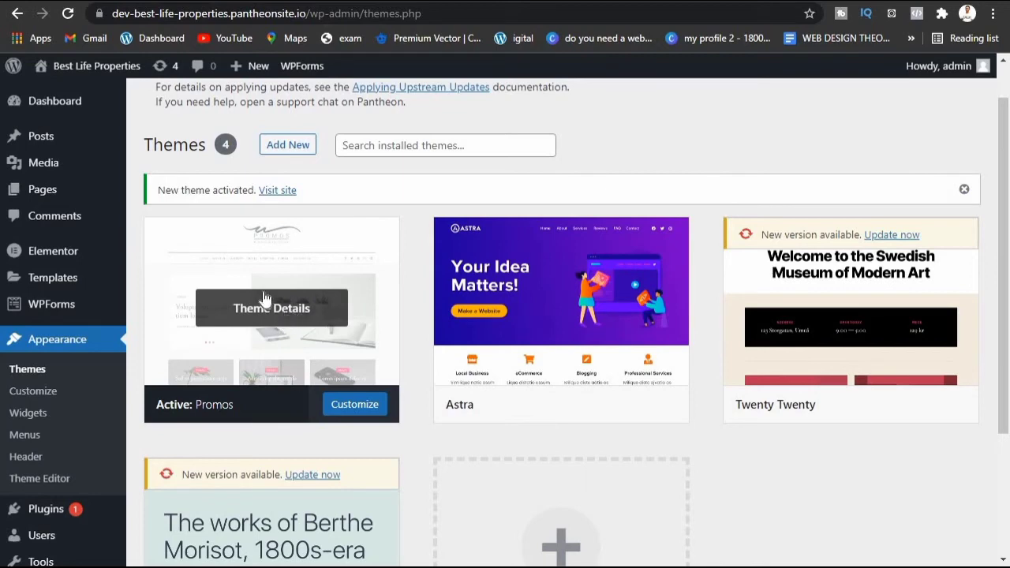
click(277, 191)
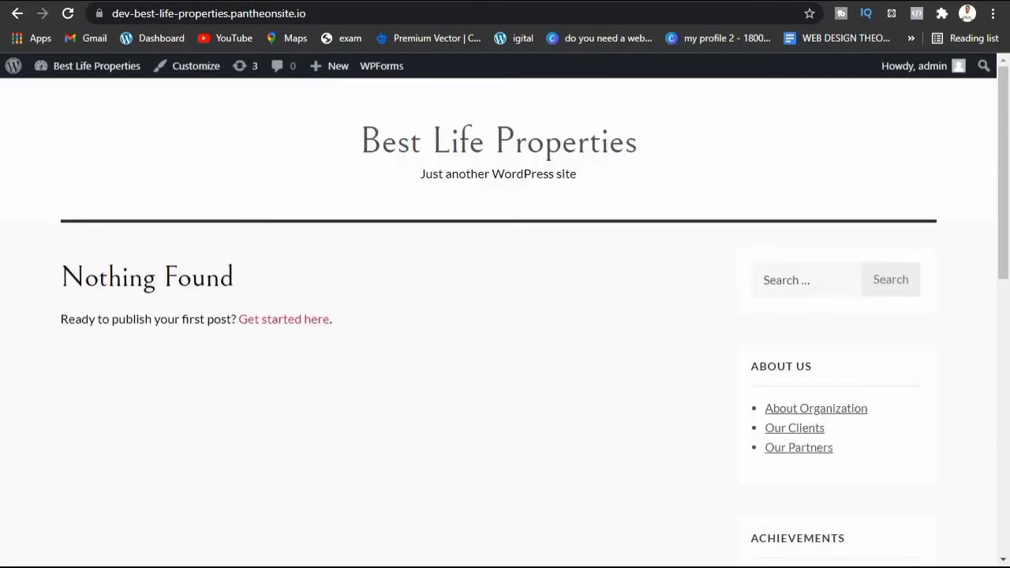
key(alt+Left)
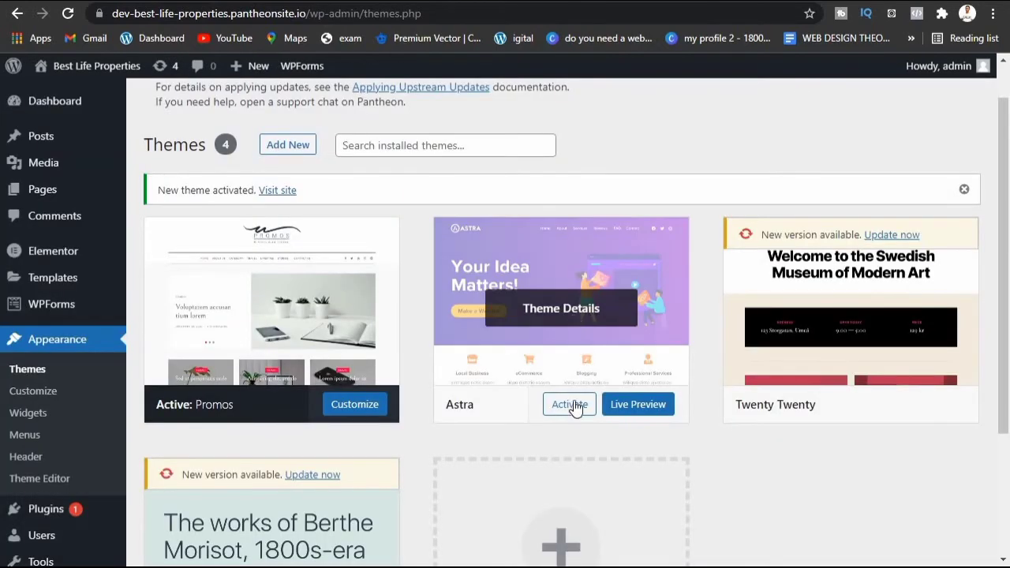
click(570, 411)
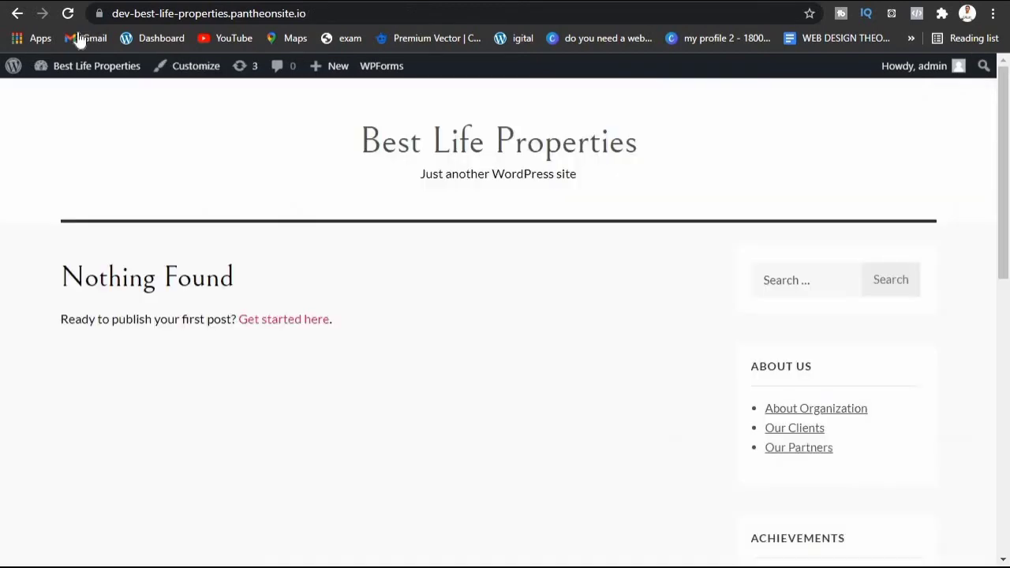
Step: Reload the live site, examine the home page down to its footer in the Astra theme, and return to the installed themes
click(68, 13)
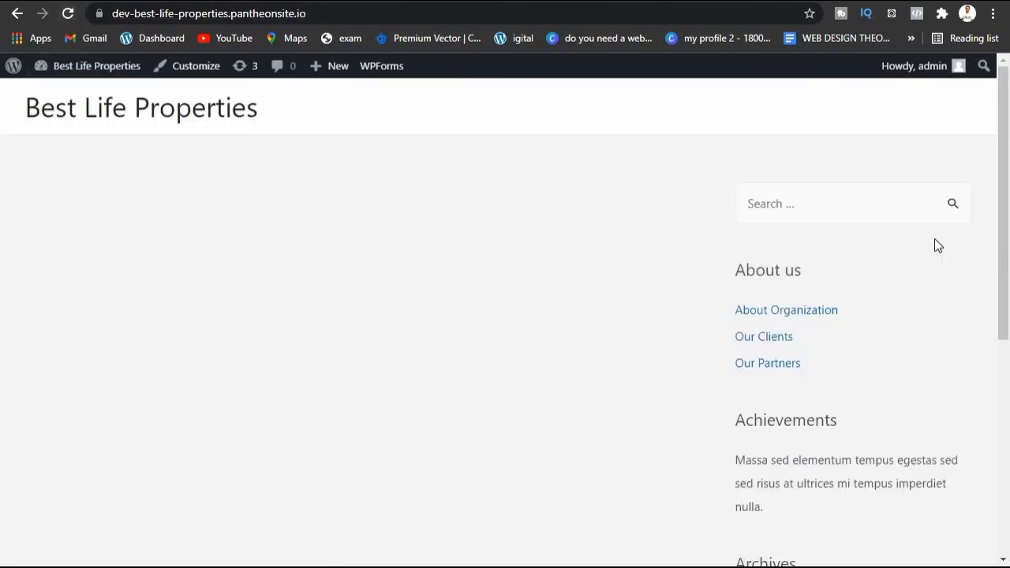
drag(994, 323, 986, 562)
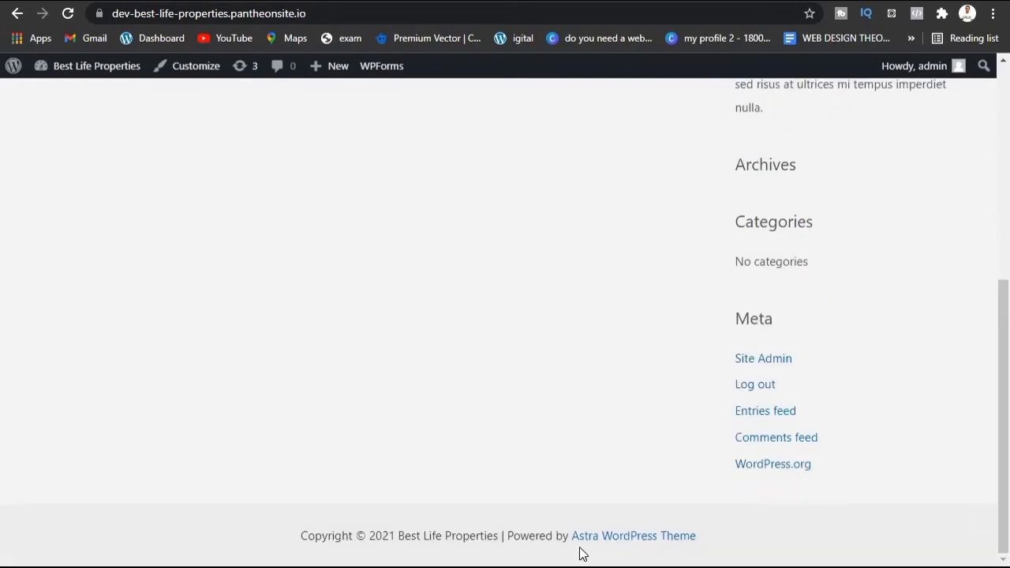
drag(981, 340, 996, 64)
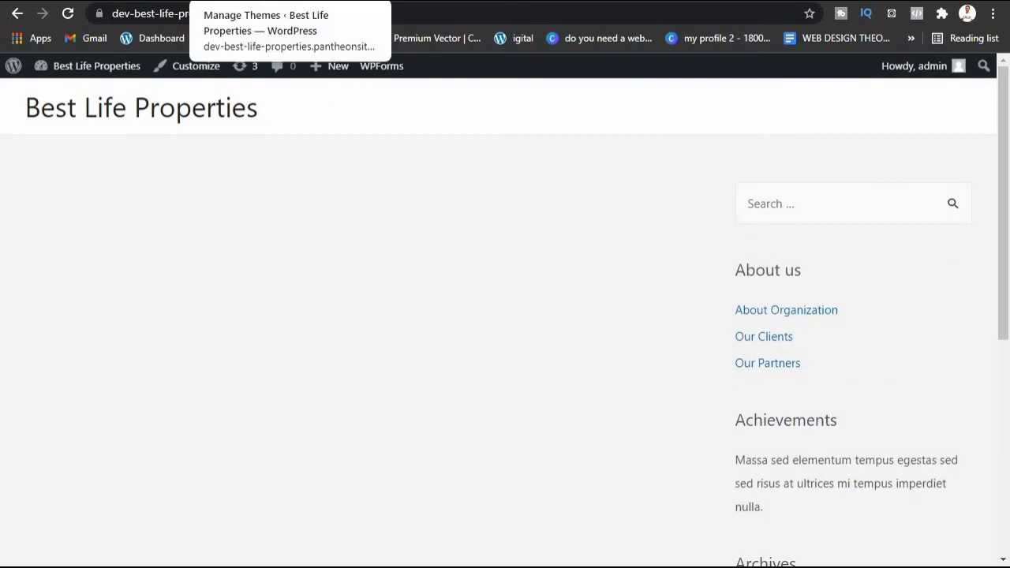
click(261, 1)
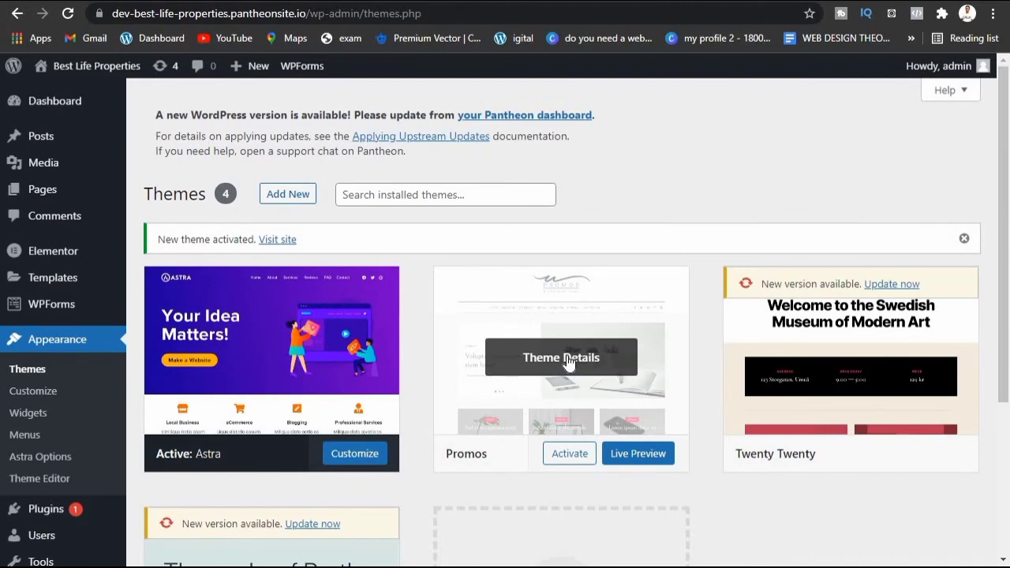
Step: Delete the Promos theme from the installed themes
click(568, 361)
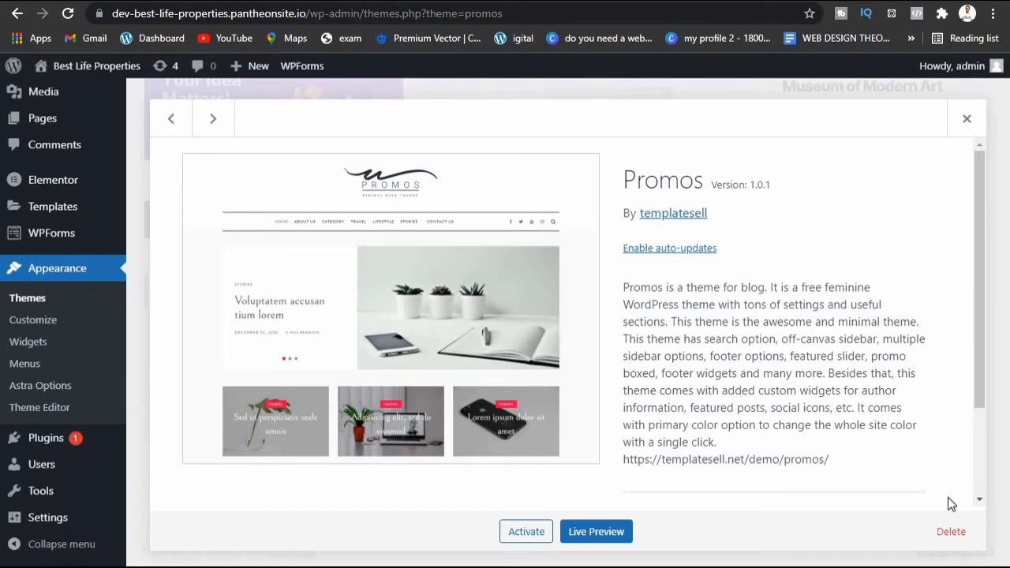
click(951, 530)
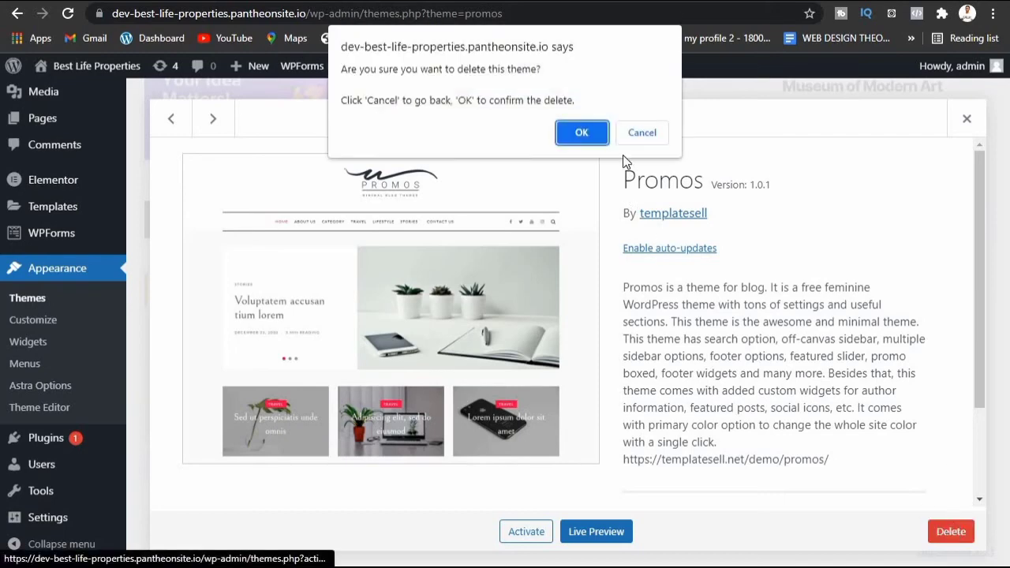
click(582, 133)
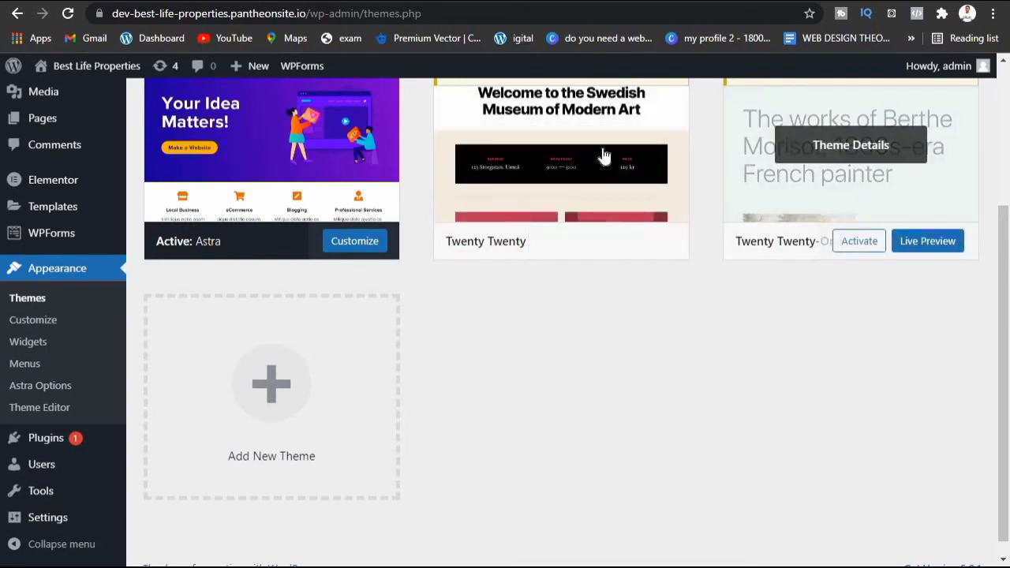
Step: Delete the Twenty Twenty theme from the installed themes
click(531, 154)
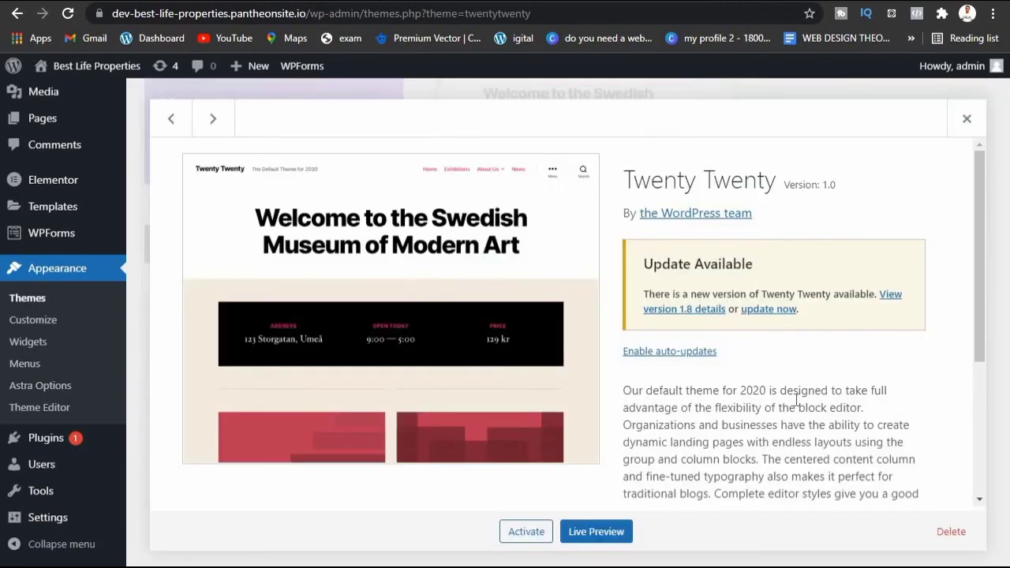
click(947, 535)
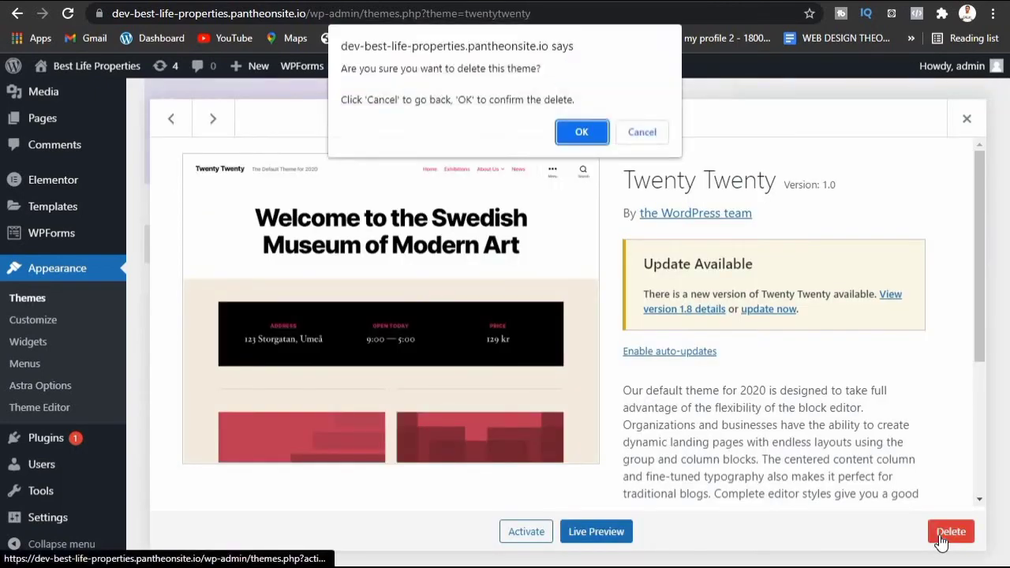
click(586, 134)
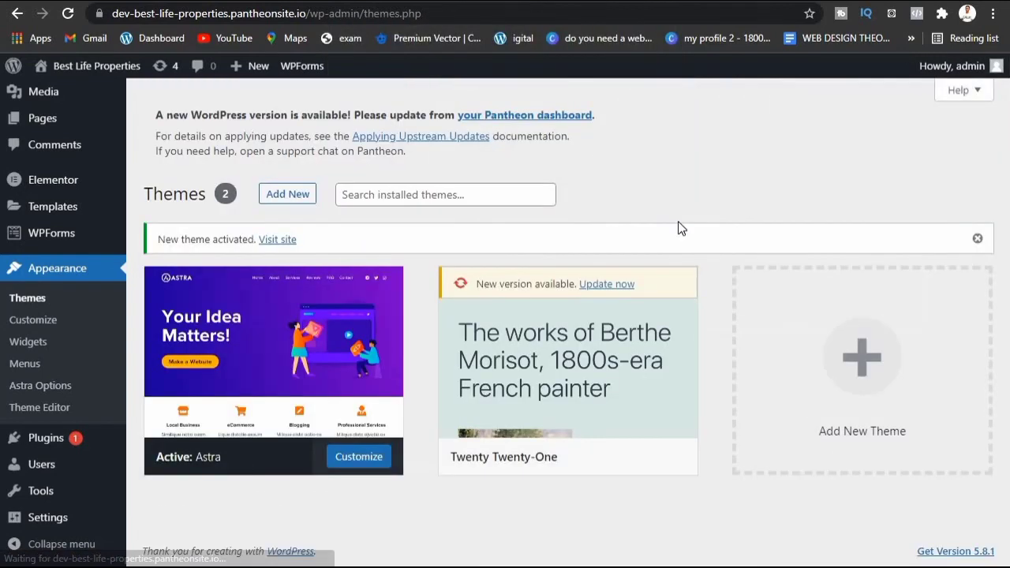
Step: Delete the Twenty Twenty-One theme from the installed themes
click(550, 362)
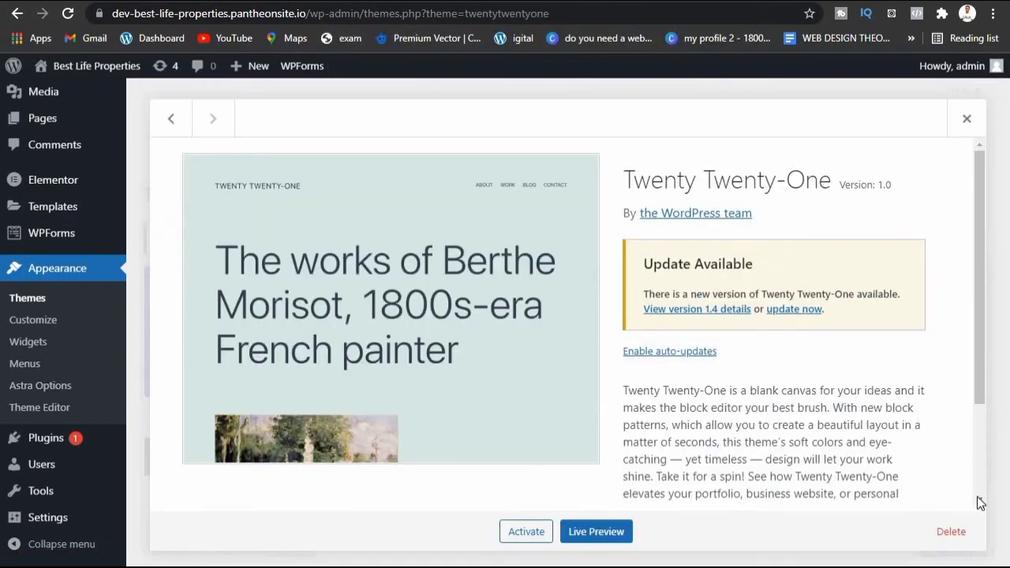
click(951, 531)
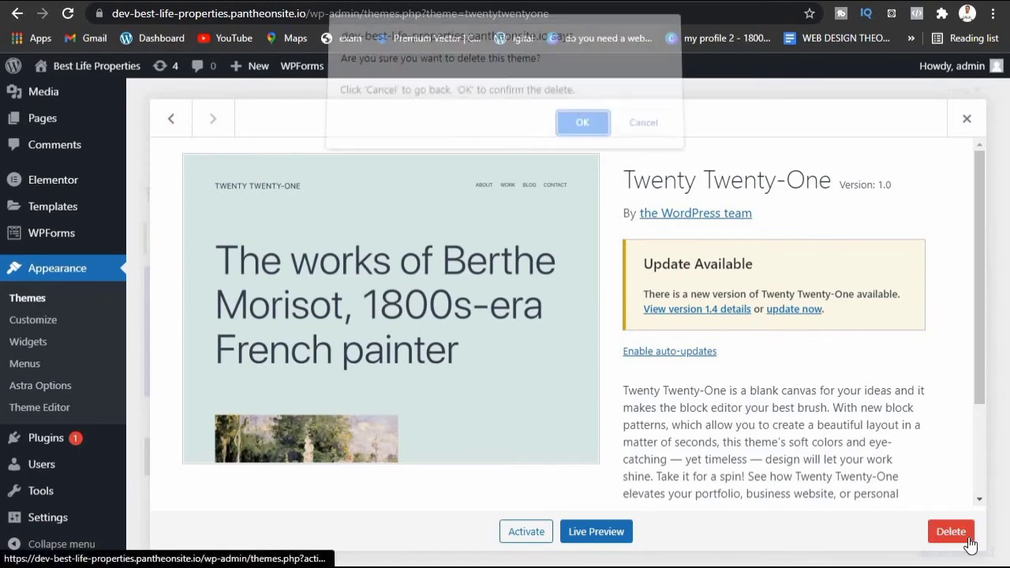
click(581, 127)
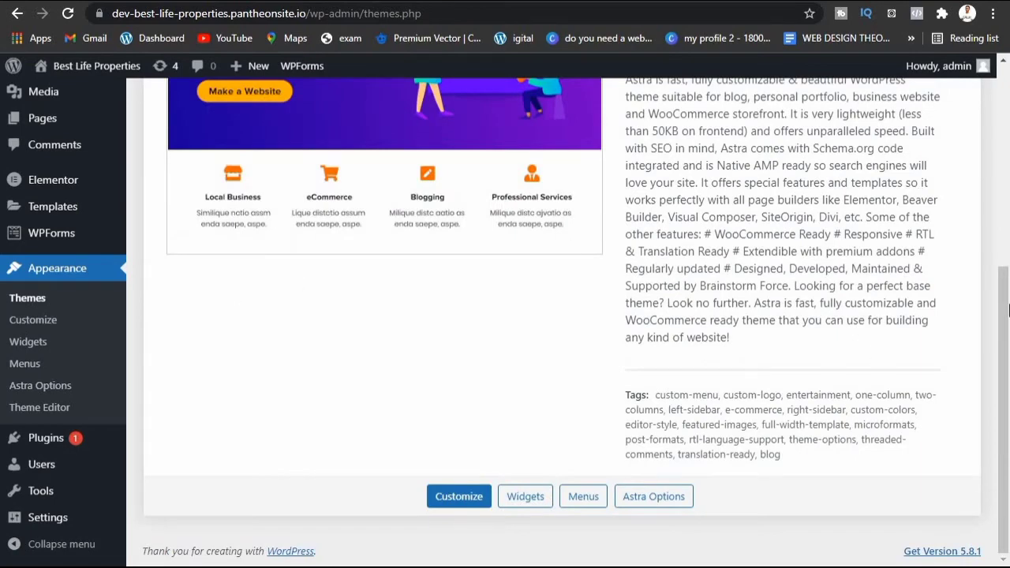
Step: Dismiss the theme activation notice and return to the WordPress dashboard home
scroll(986, 268, up, 5)
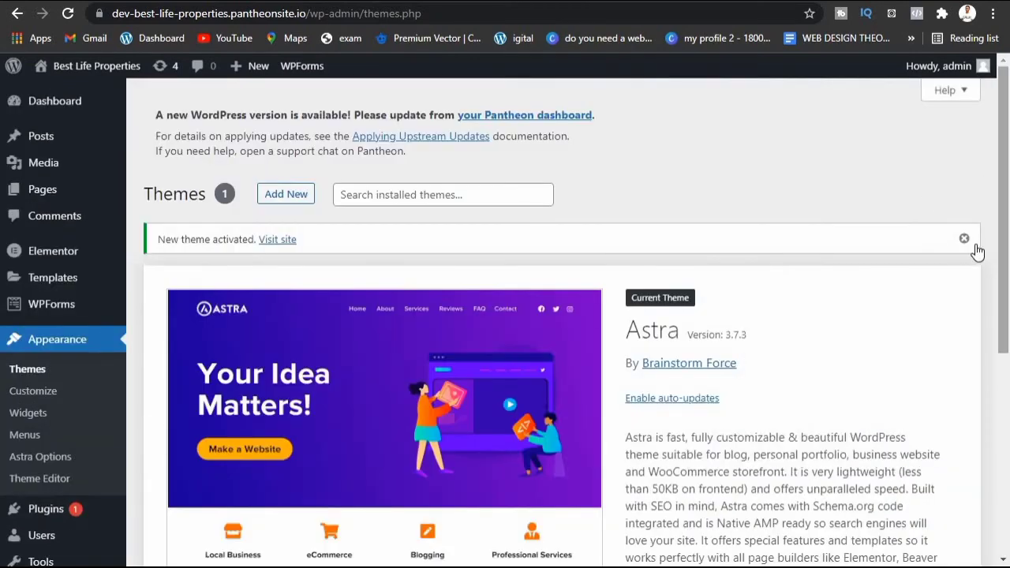
click(964, 239)
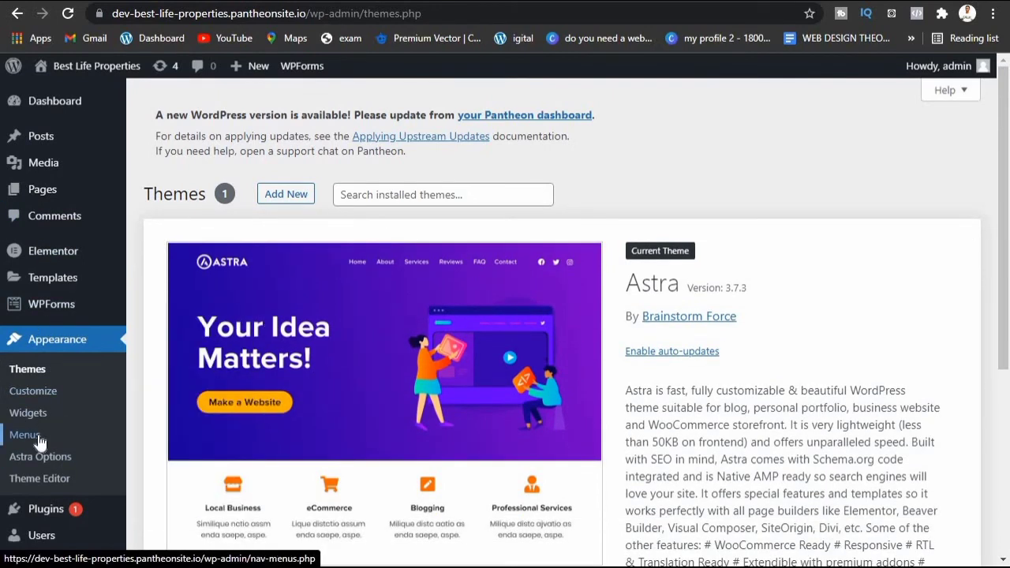
click(53, 109)
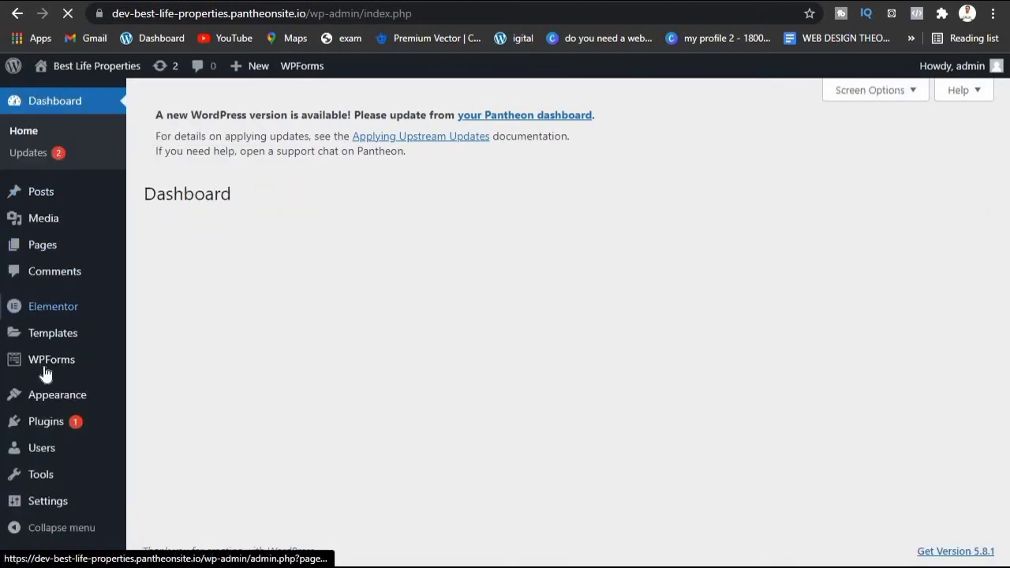
Step: Delete the inactive Blocksy Companion plugin from the installed plugins
mouse_move(47, 423)
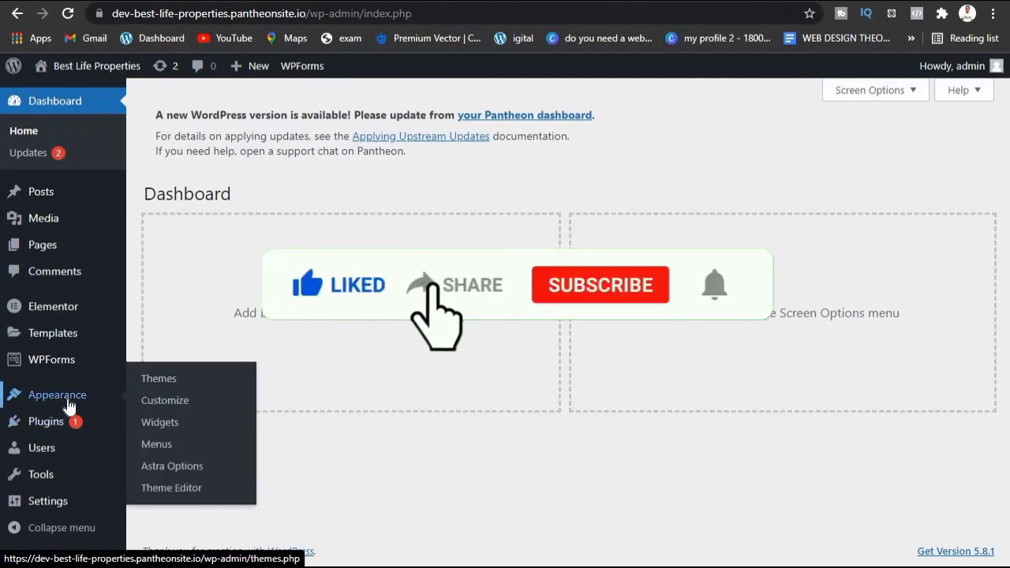
click(57, 426)
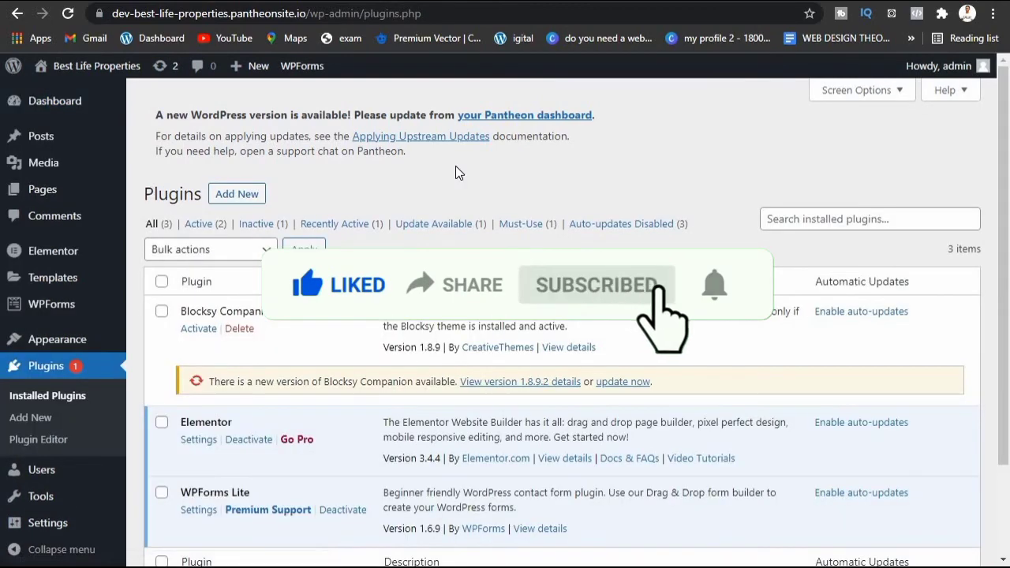
scroll(1002, 248, down, 3)
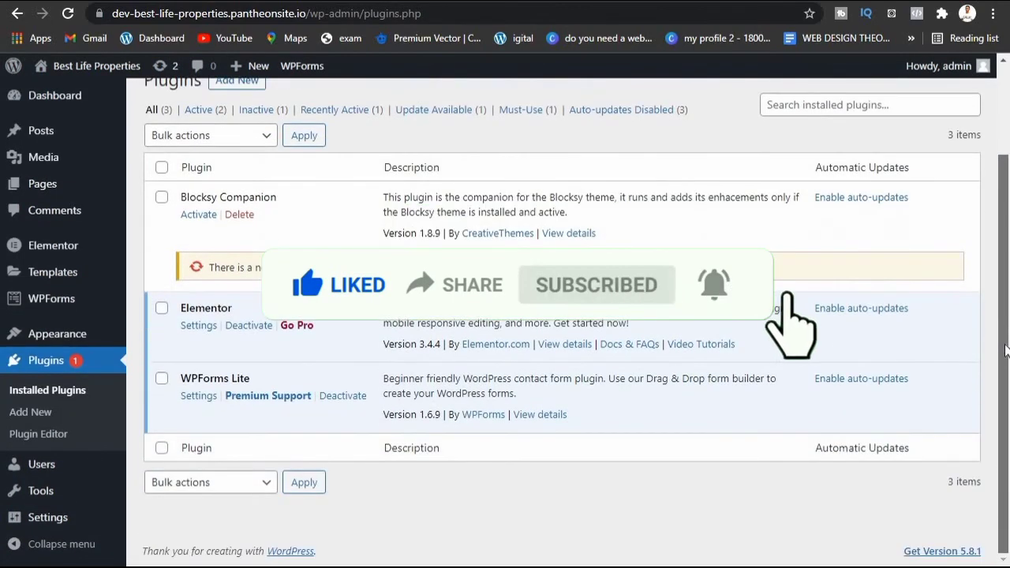
click(239, 215)
click(581, 117)
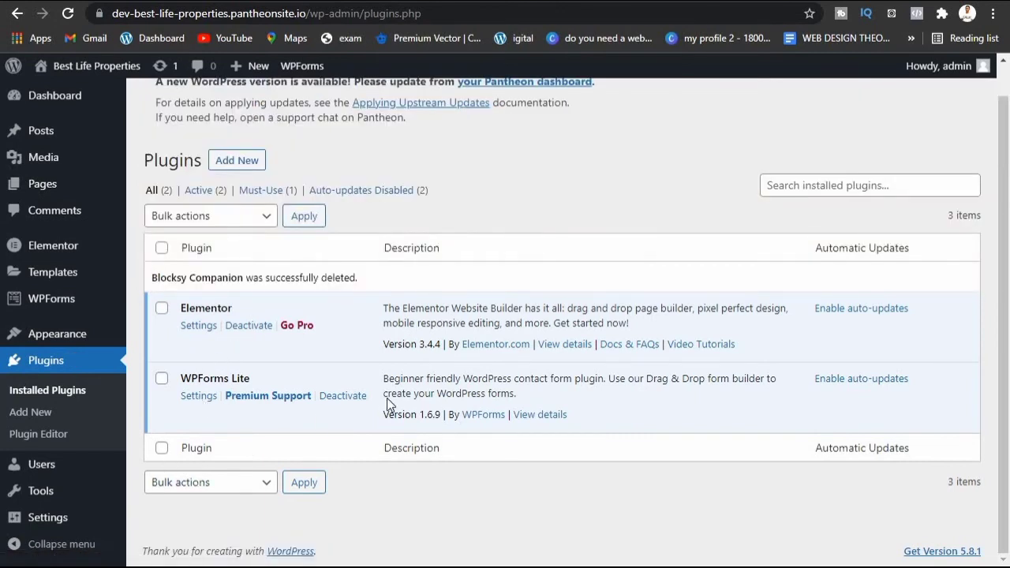
Step: Go to the page for adding new plugins and display the popular ones
scroll(1009, 338, up, 1)
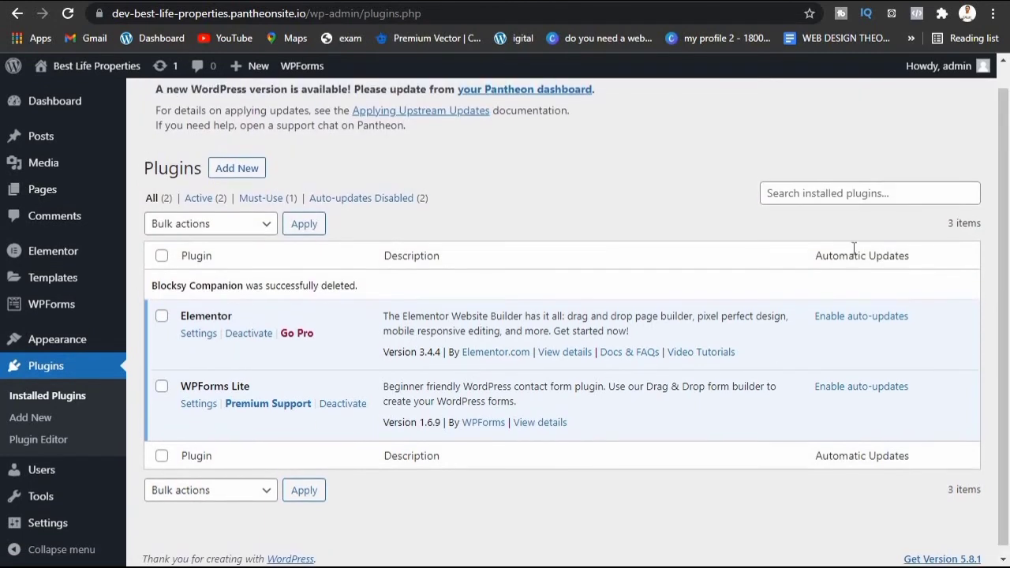
click(233, 175)
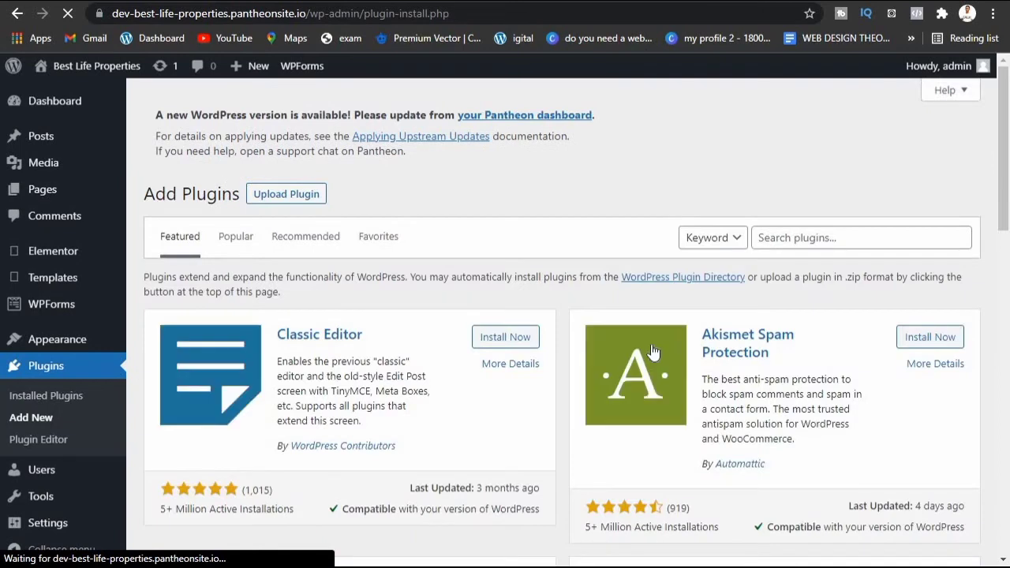
click(867, 238)
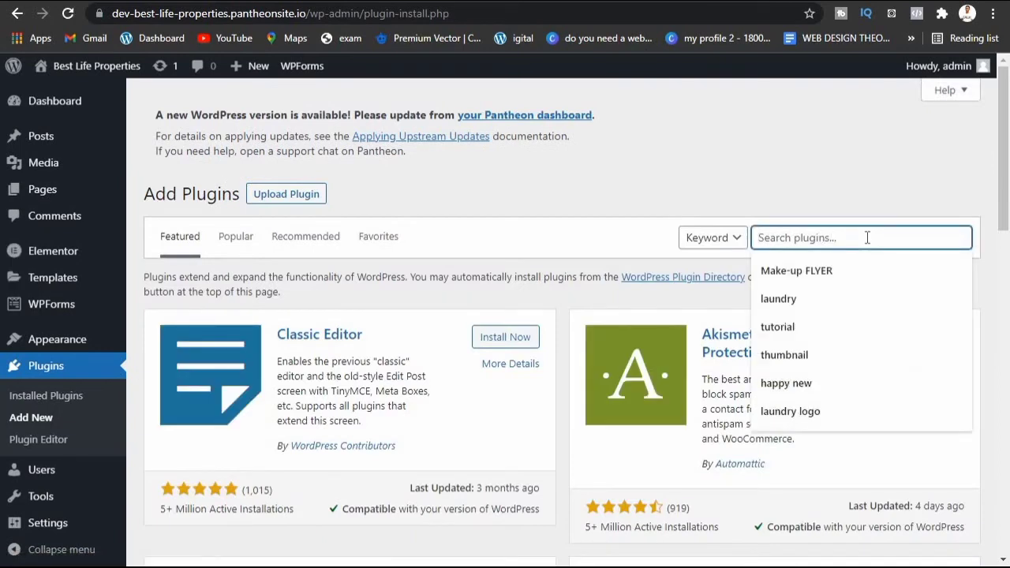
click(814, 167)
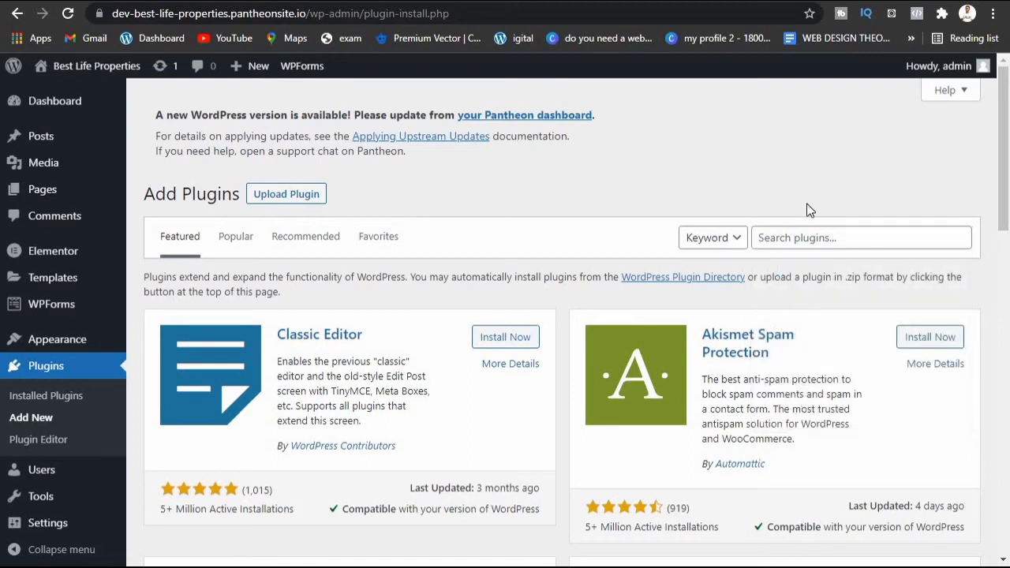
click(805, 240)
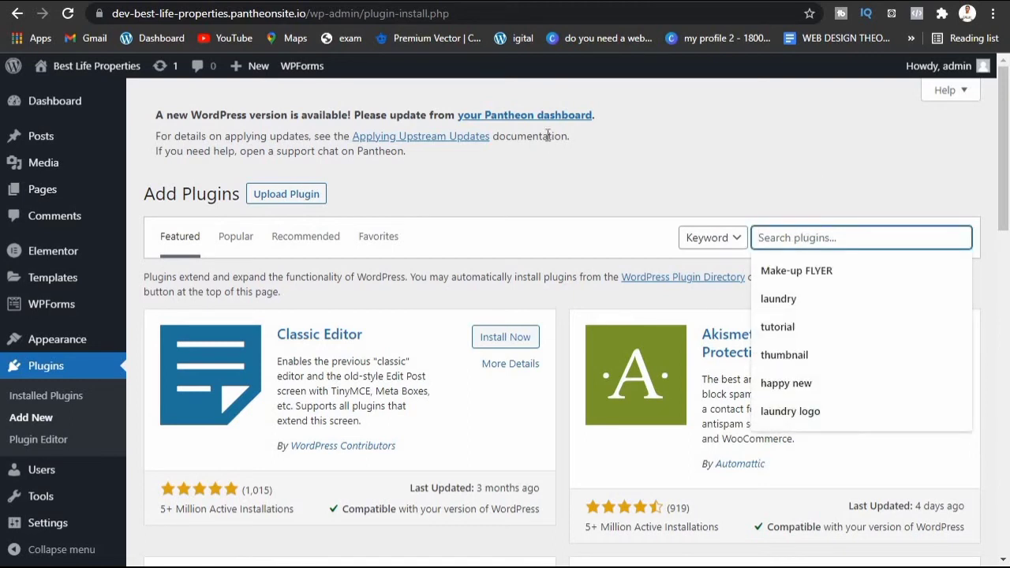
click(550, 170)
mouse_move(1006, 177)
mouse_down()
mouse_move(1008, 494)
mouse_move(1008, 172)
mouse_up()
click(247, 227)
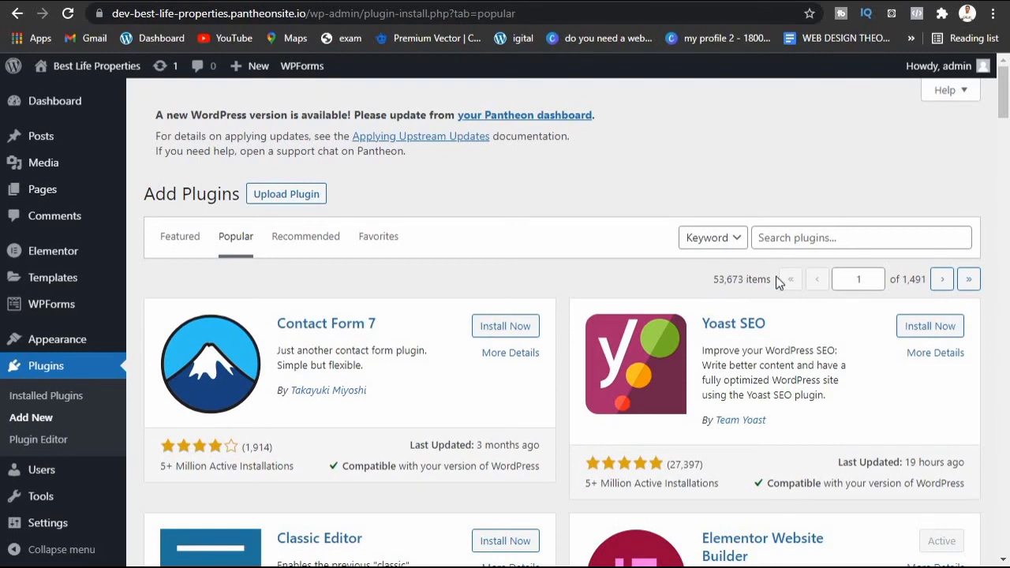
Step: Find LiteSpeed Cache among the popular plugins, install it and activate it
drag(1007, 124, 1007, 302)
drag(1007, 337, 1007, 98)
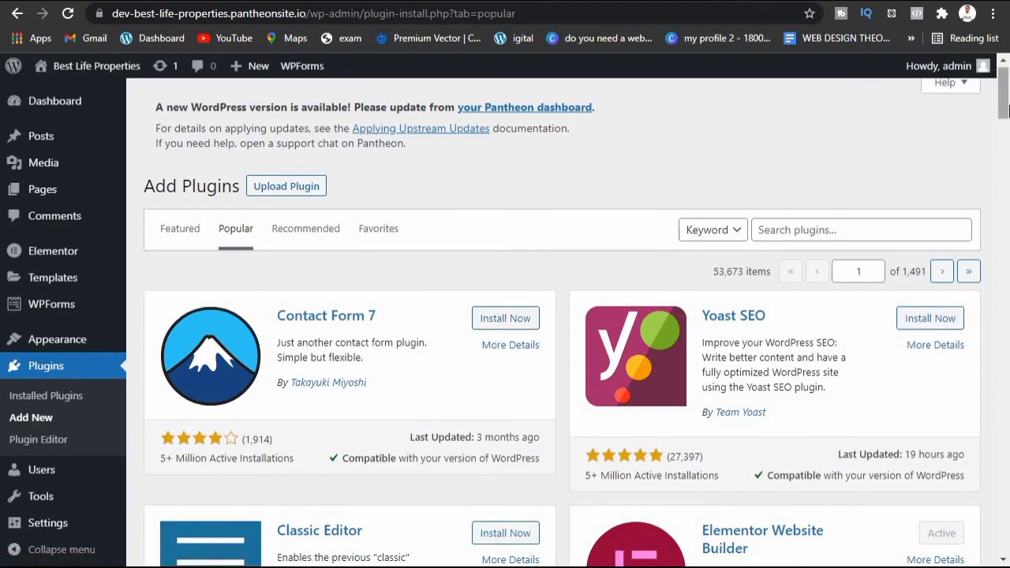
scroll(1006, 158, down, 1)
scroll(1006, 158, down, 4)
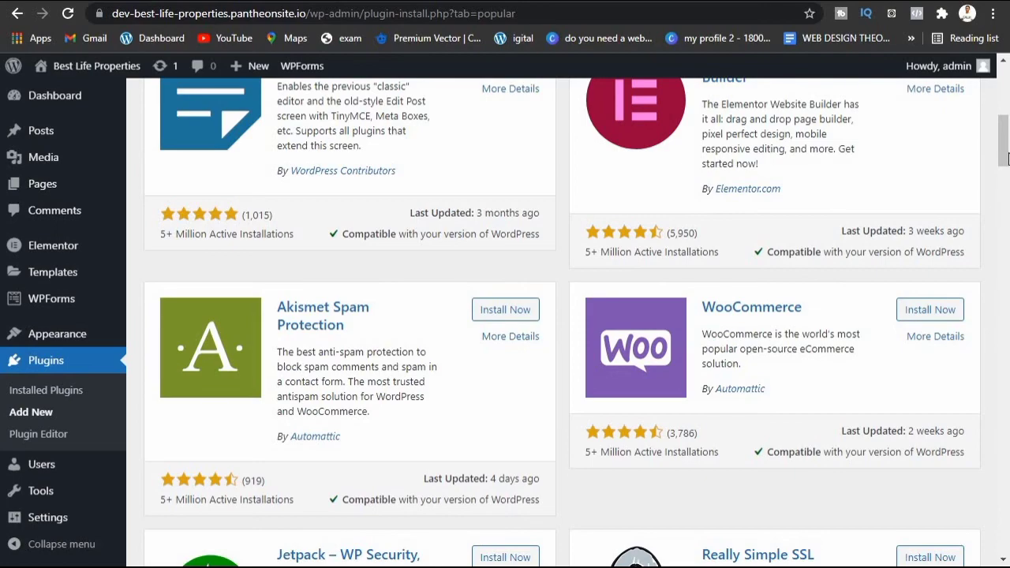
scroll(1008, 198, down, 6)
scroll(1007, 251, down, 4)
scroll(1008, 290, down, 5)
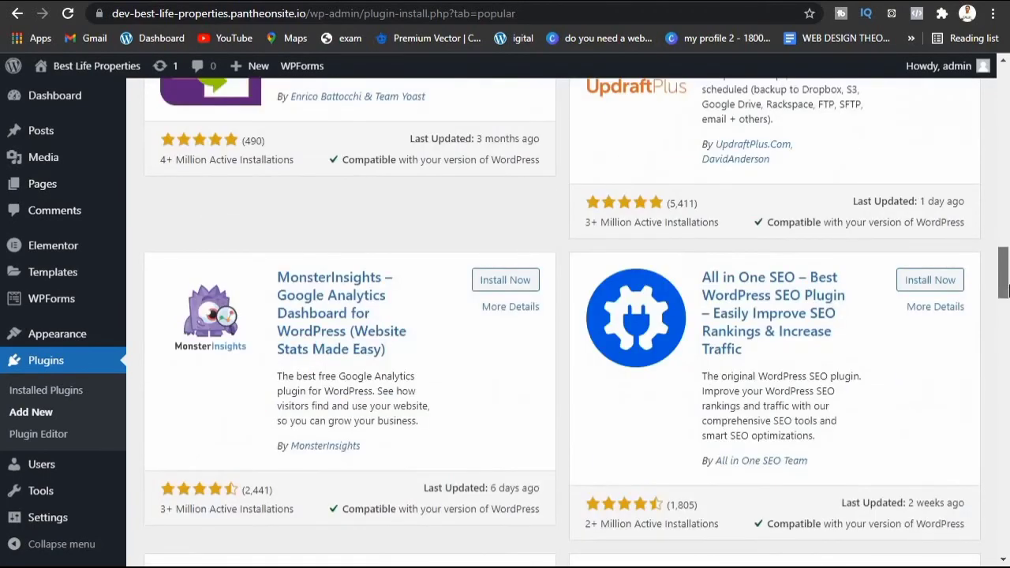
scroll(1007, 307, down, 3)
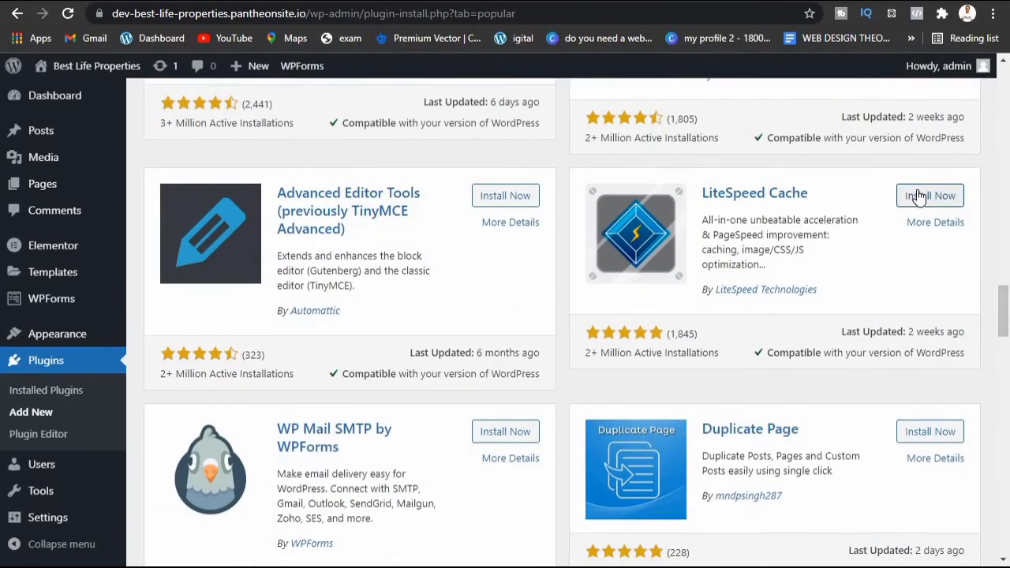
click(916, 199)
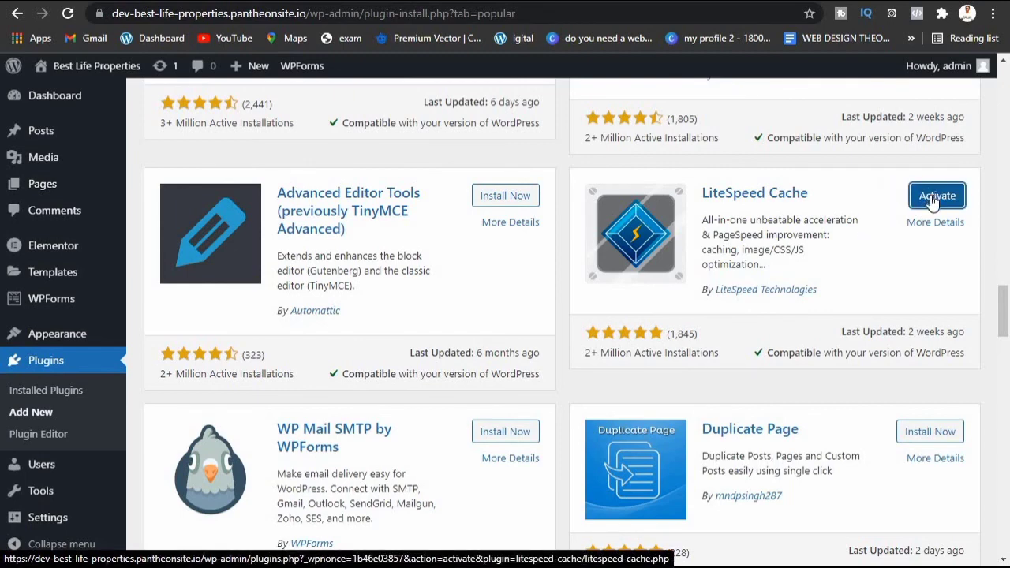
click(936, 197)
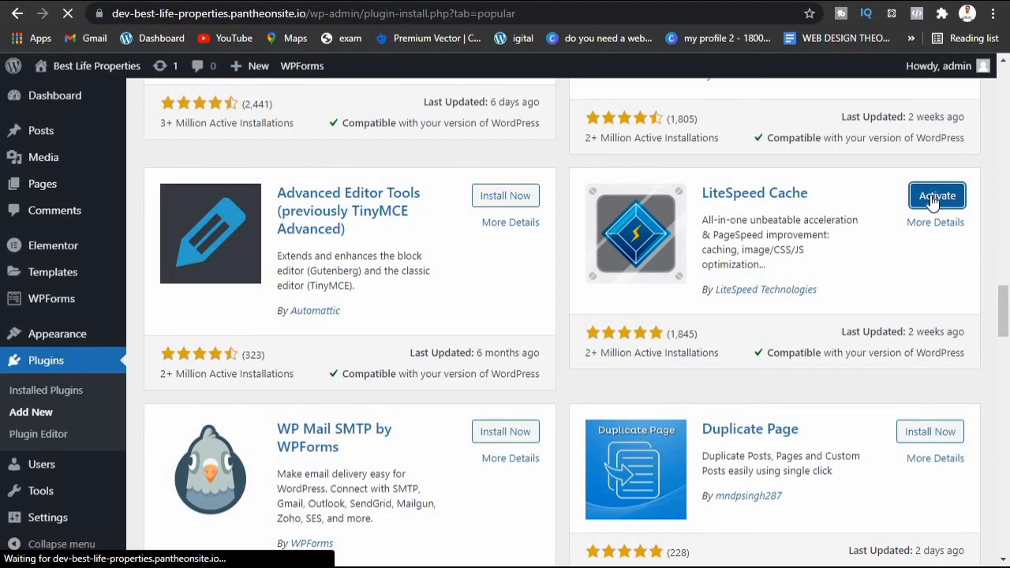